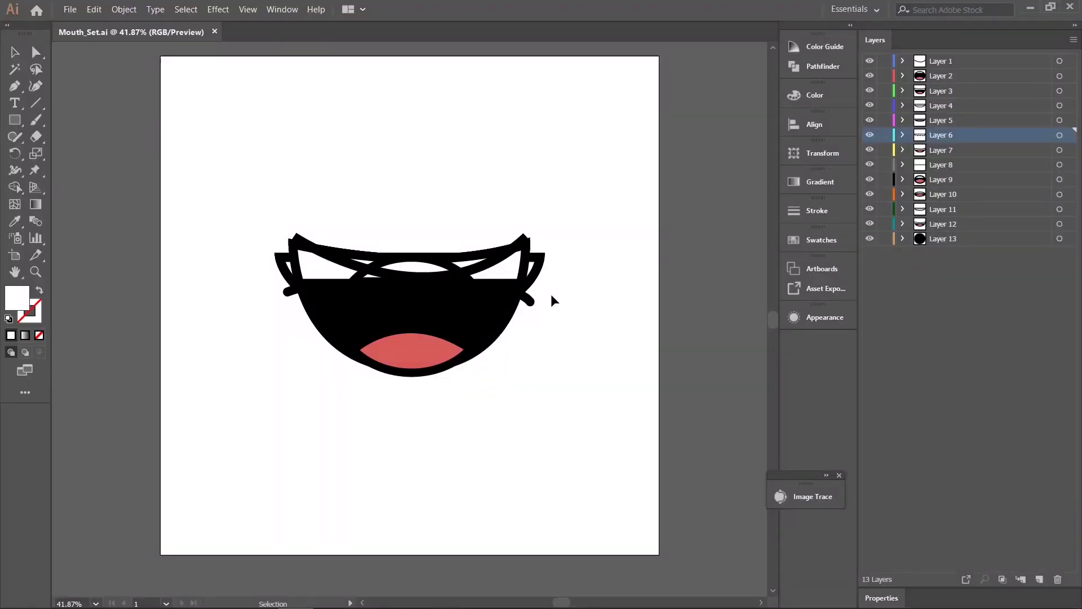
# Select the open mouth on Layer 2, then hide Layers 2 and 3 to reveal another shape.
pyautogui.click(477, 317)
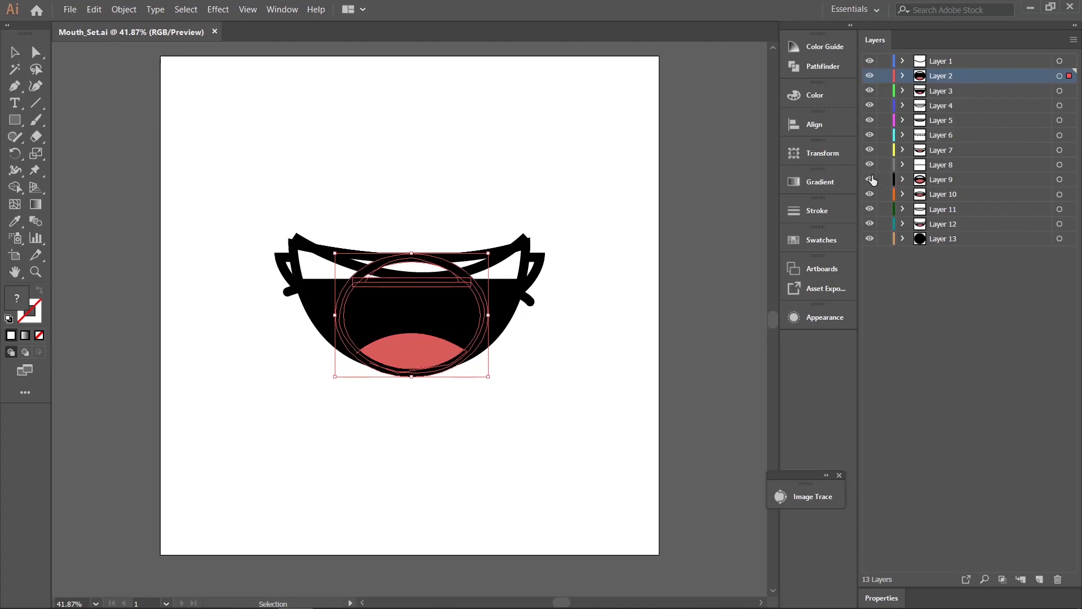
pyautogui.moveTo(870, 75)
pyautogui.mouseDown()
pyautogui.moveTo(869, 151)
pyautogui.moveTo(869, 95)
pyautogui.mouseUp()
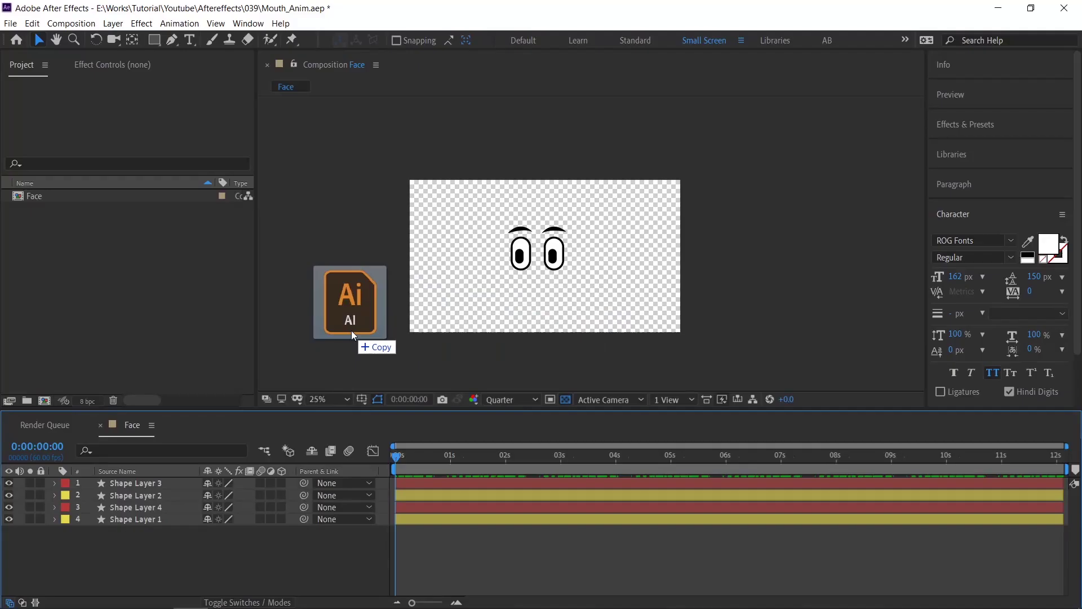
# Import Mouth_Set.ai as a composition and open the Mouth_Set comp.
pyautogui.moveTo(183, 280); pyautogui.dragTo(184, 281)
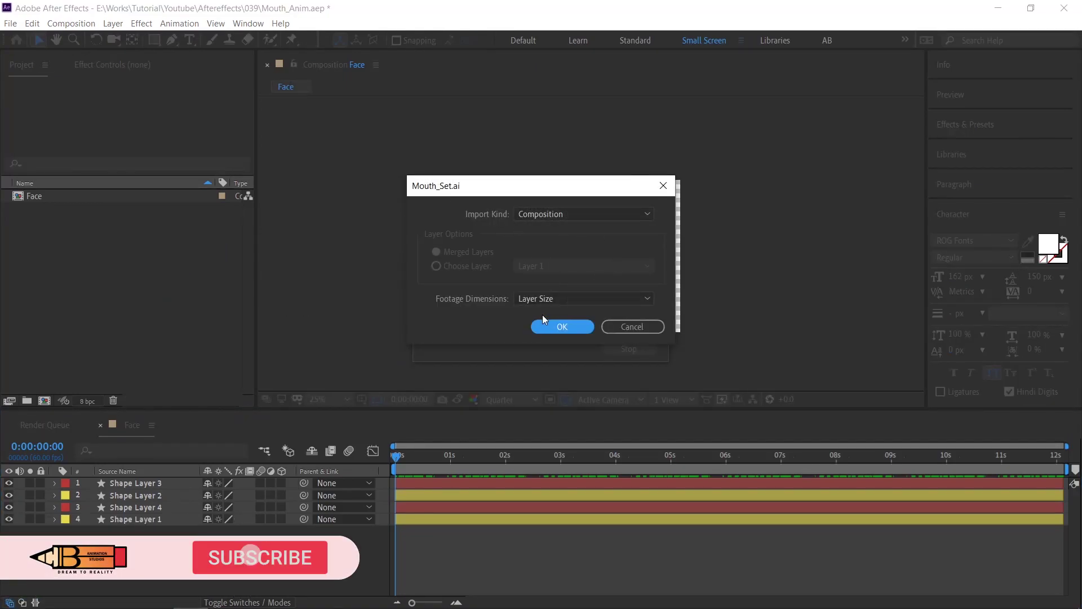
pyautogui.click(562, 326)
pyautogui.click(47, 209)
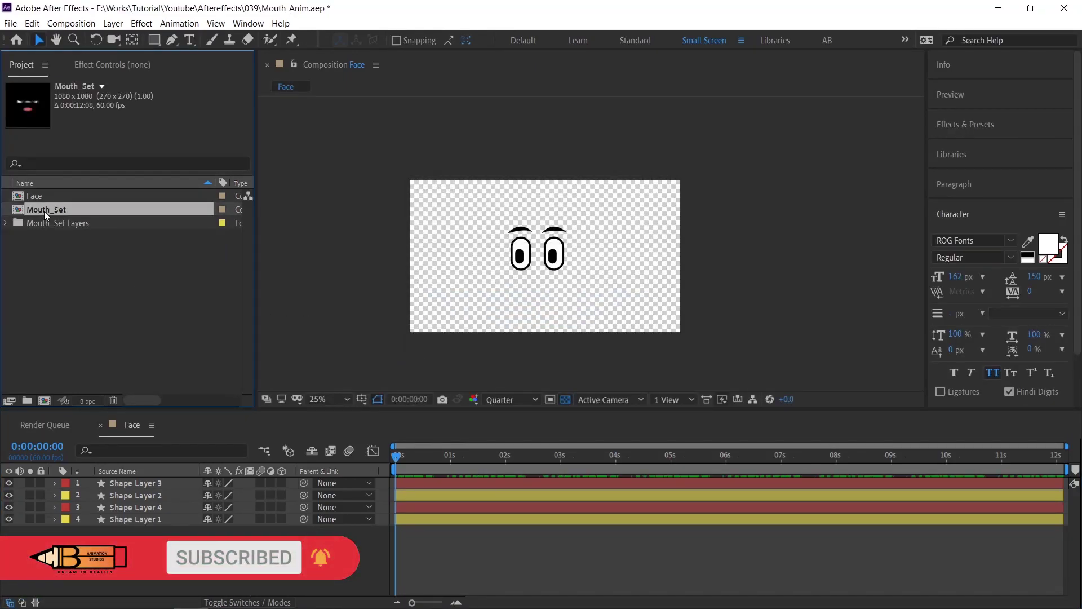
pyautogui.doubleClick(45, 210)
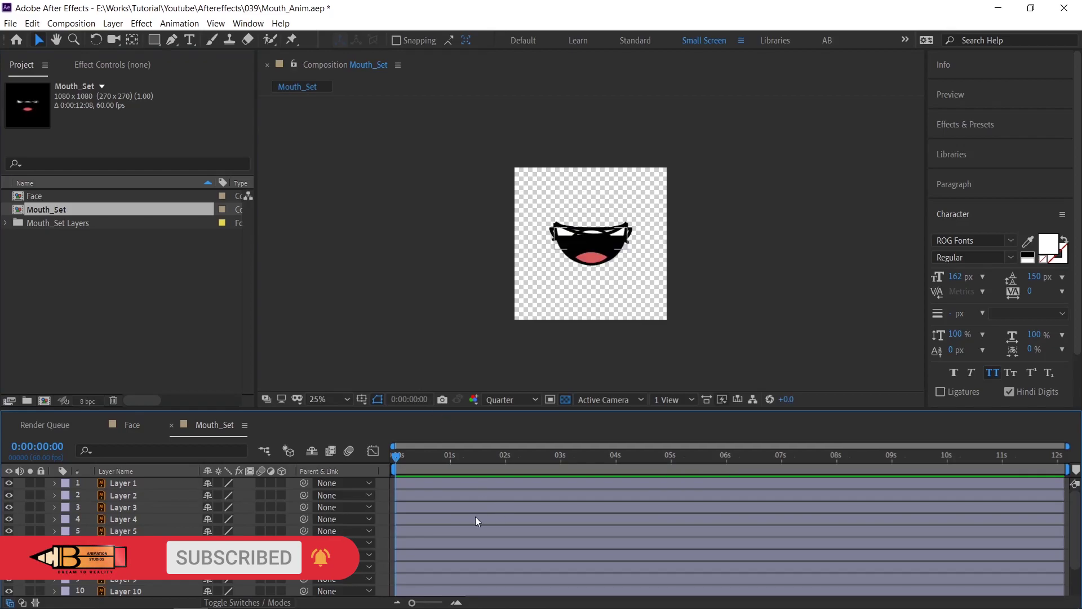
# Trim all the mouth layers to a single frame with Alt+].
pyautogui.hotkey('ctrl', 'a')
pyautogui.hotkey('alt', ']')
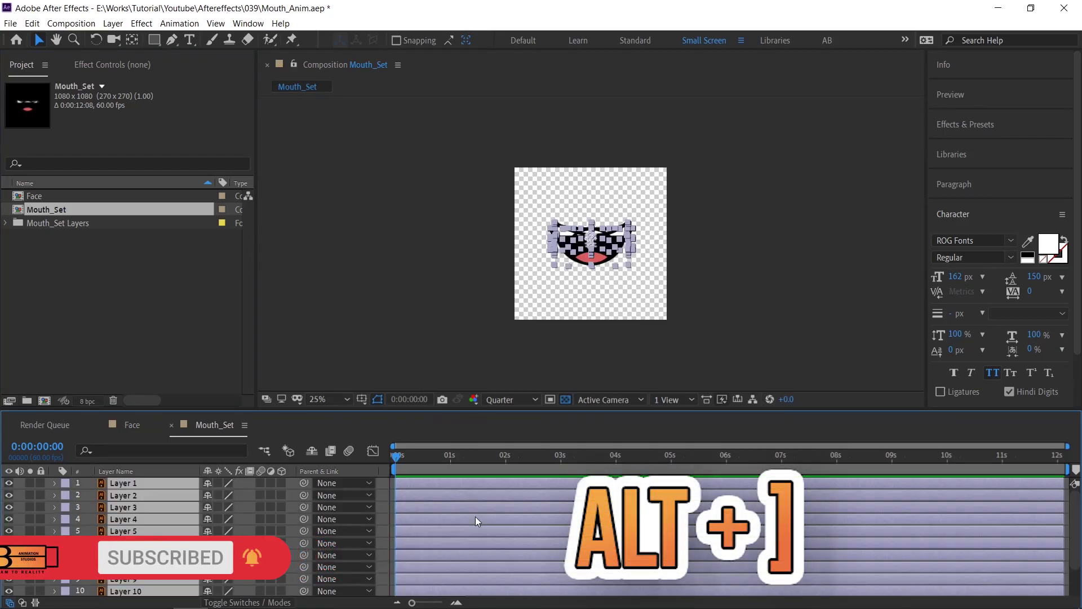
pyautogui.hotkey('alt', ']')
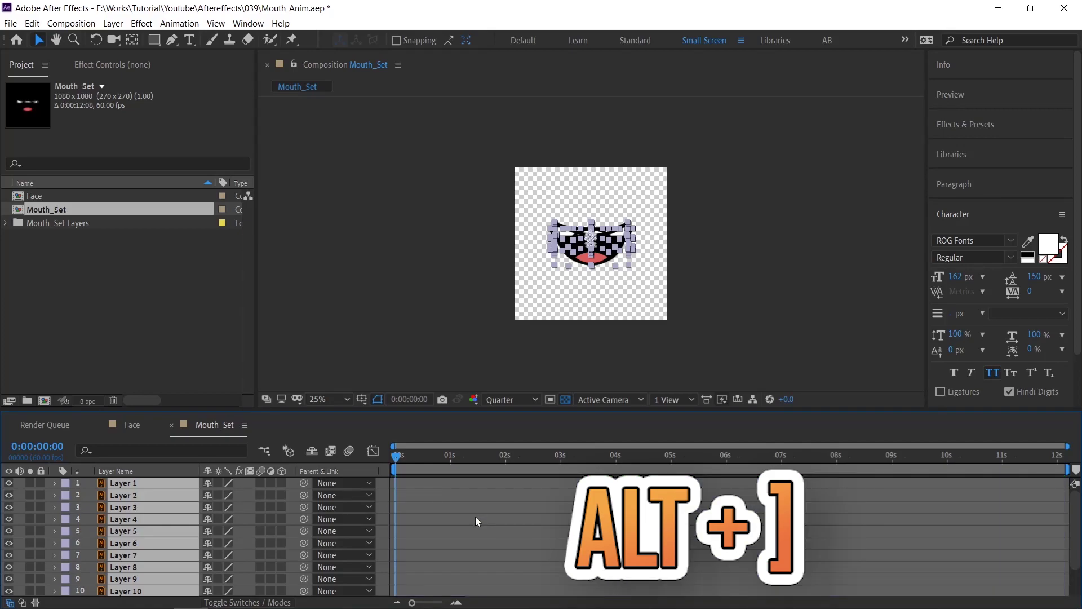
pyautogui.press('=')
pyautogui.press('=')
pyautogui.press('=')
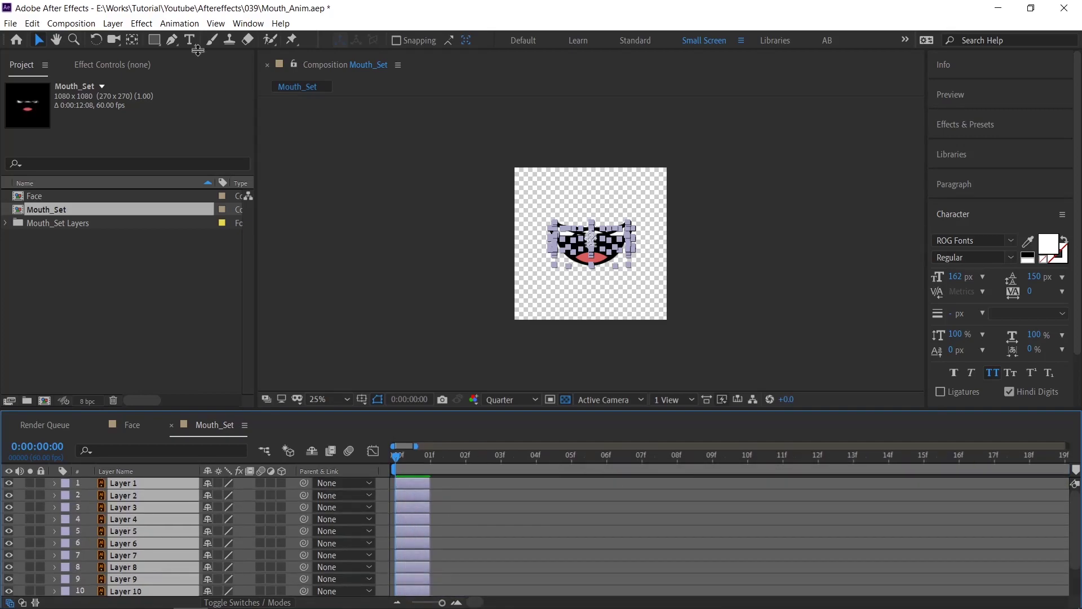
# Sequence the mouth layers so each one follows the previous one.
pyautogui.click(179, 23)
pyautogui.moveTo(213, 150)
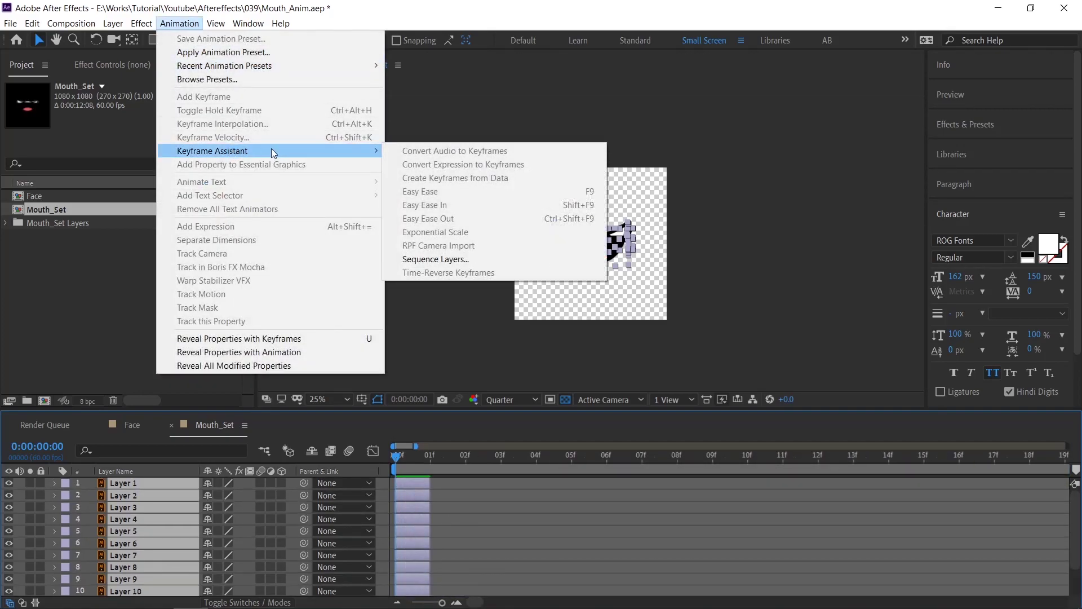
pyautogui.click(463, 263)
pyautogui.click(566, 315)
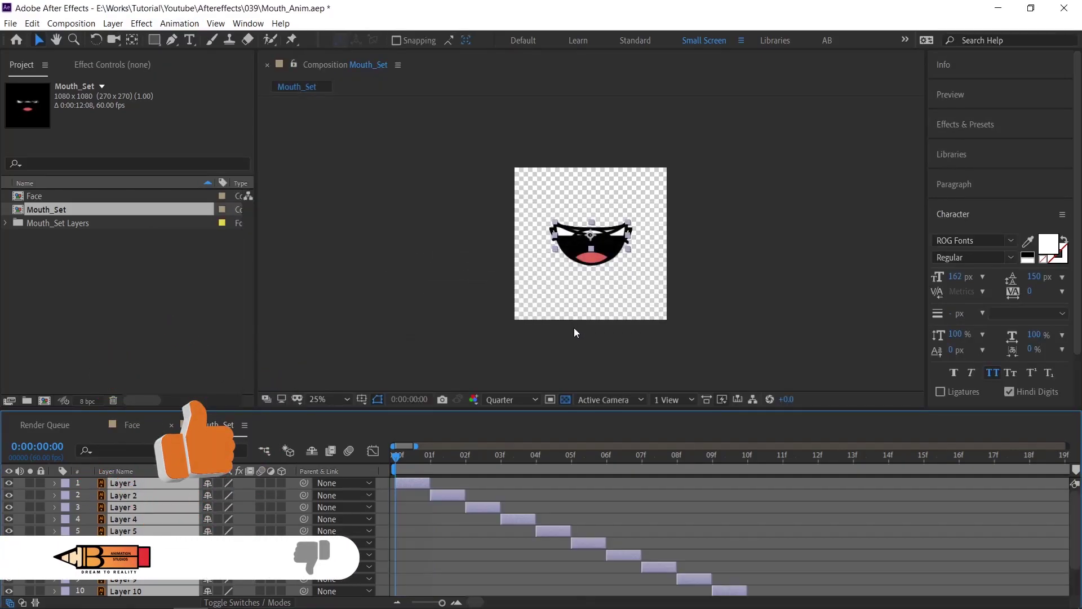
pyautogui.scroll(-3, 446, 522)
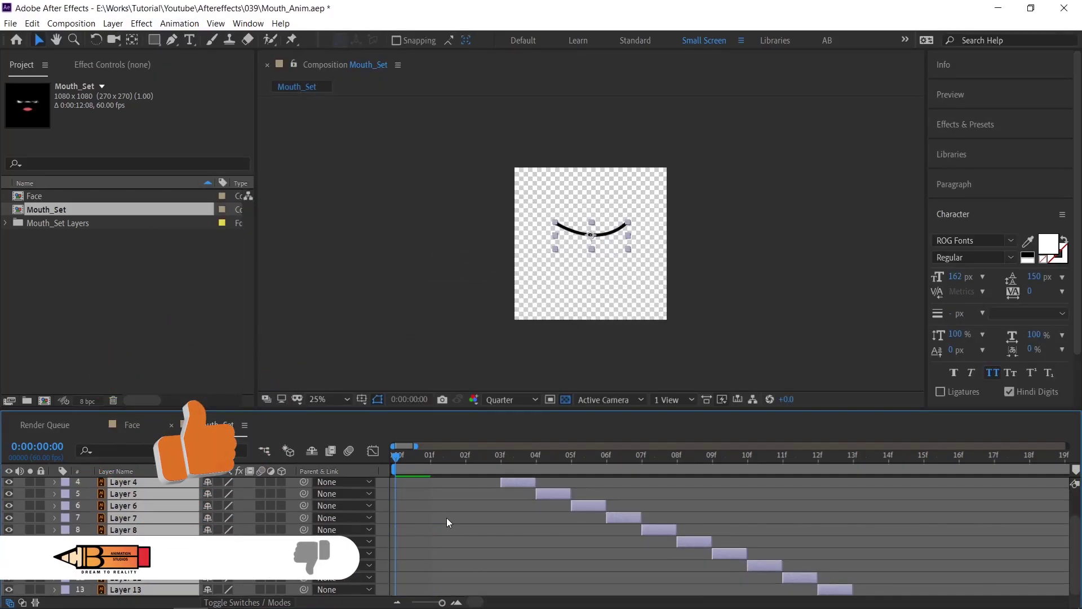
# End the work area at frame 12, where the last mouth appears.
pyautogui.click(595, 522)
pyautogui.click(820, 459)
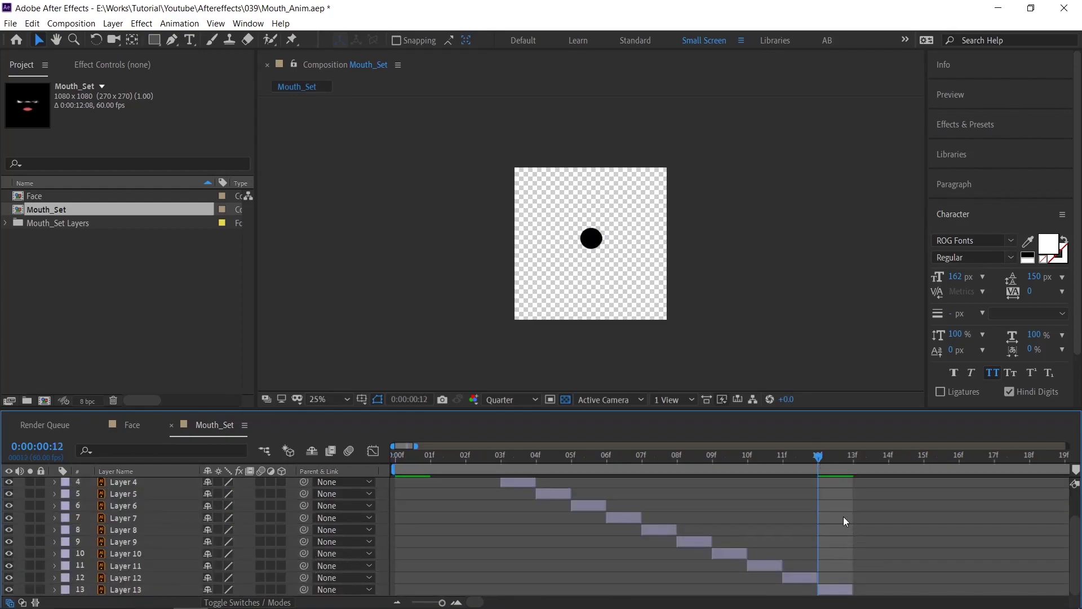
pyautogui.press('n')
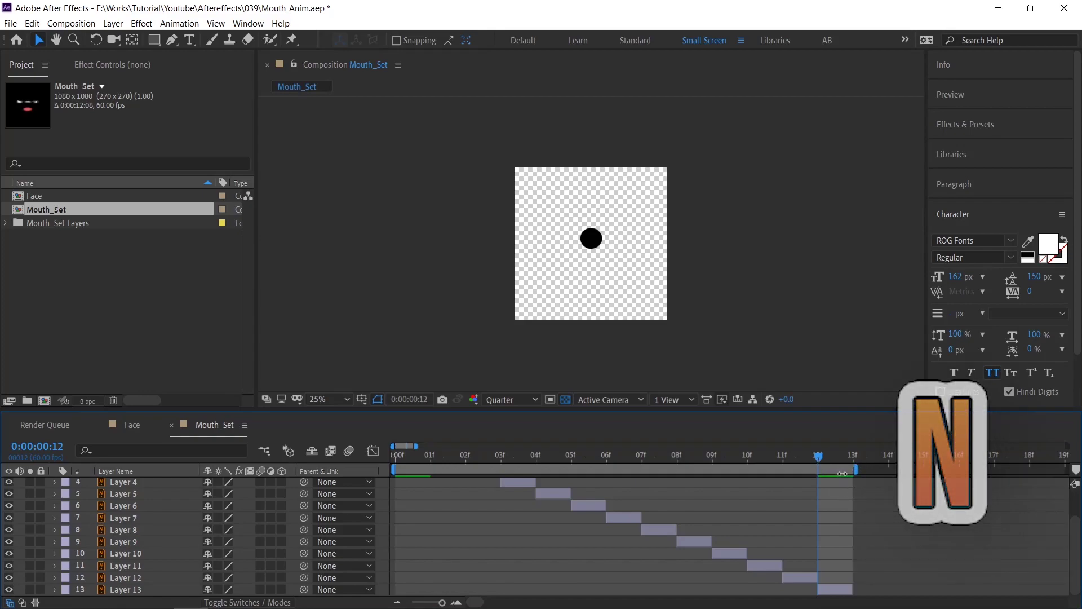
pyautogui.rightClick(842, 472)
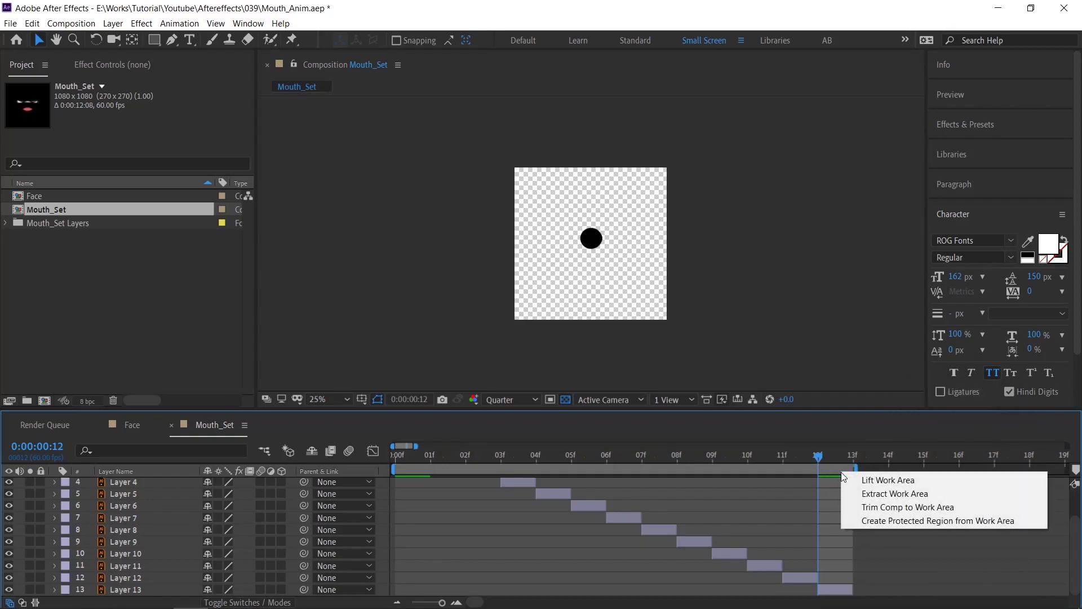
# Trim Mouth_Set to the work area and nest it in the Face composition.
pyautogui.click(863, 508)
pyautogui.click(132, 424)
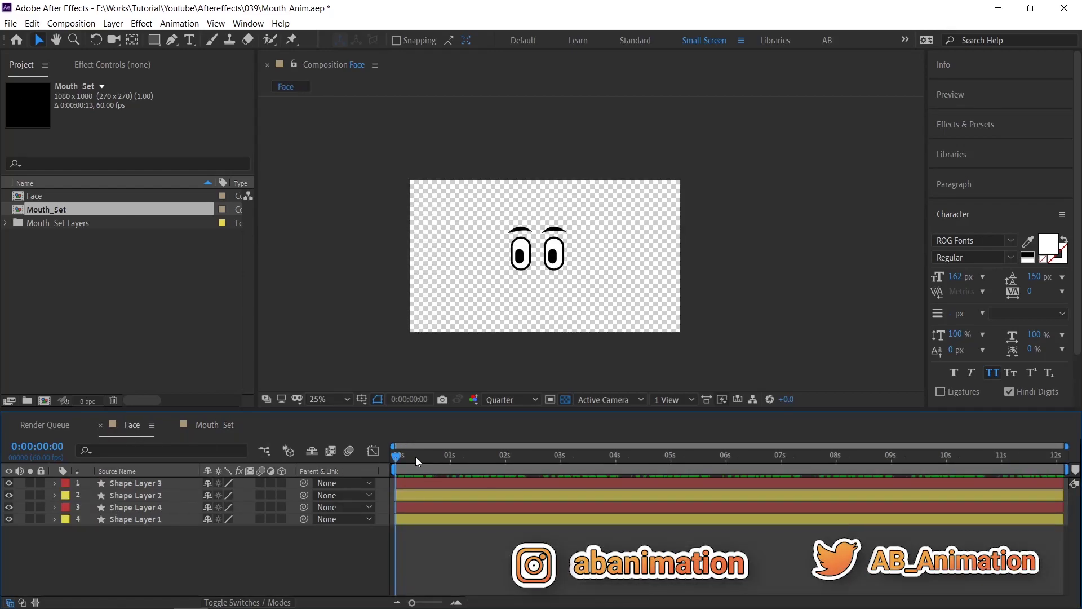
pyautogui.moveTo(407, 455)
pyautogui.mouseDown()
pyautogui.moveTo(731, 457)
pyautogui.moveTo(396, 456)
pyautogui.mouseUp()
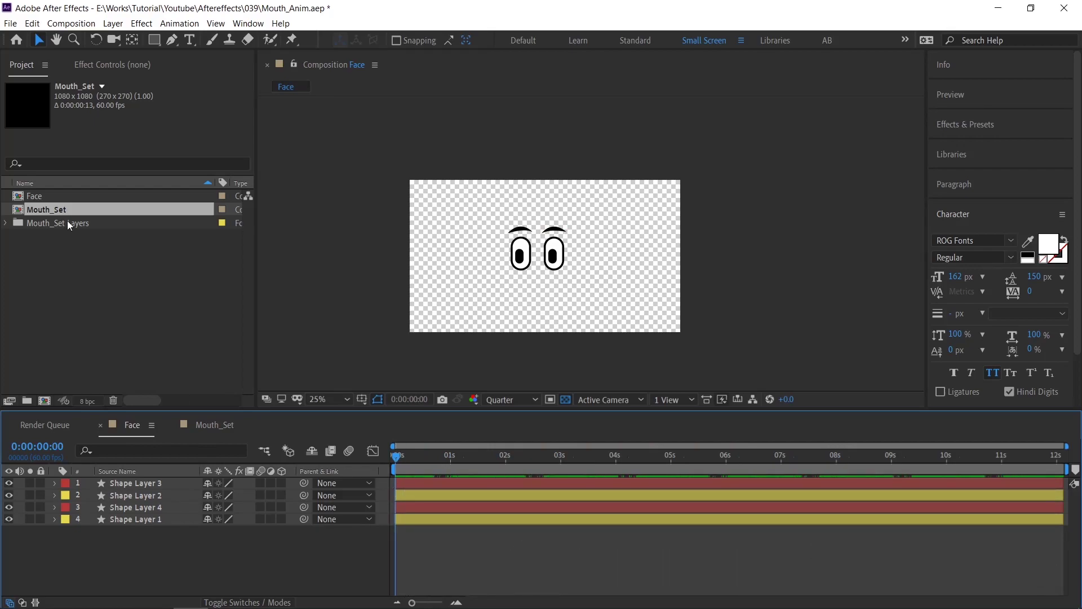
pyautogui.moveTo(72, 209); pyautogui.dragTo(187, 536)
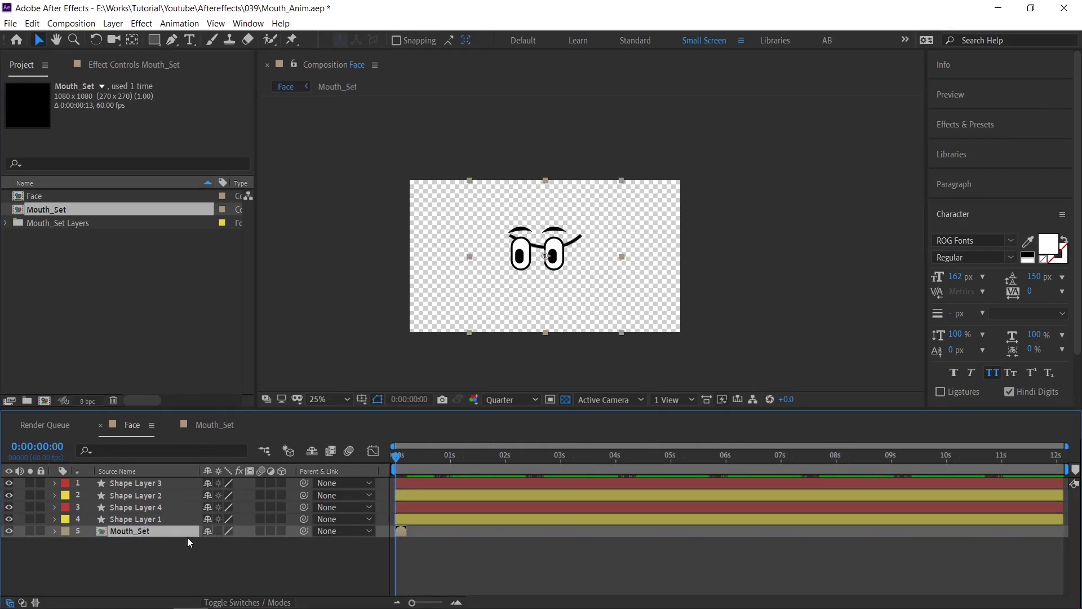
# Enable time remapping on the Mouth_Set layer and add a Slider Control effect.
pyautogui.rightClick(453, 533)
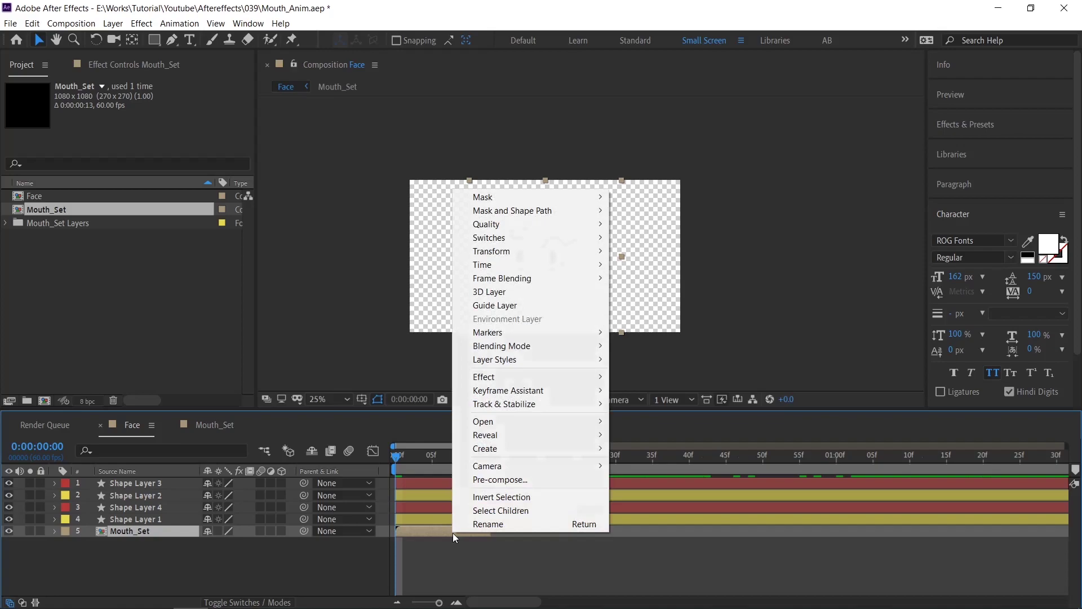
pyautogui.moveTo(483, 265)
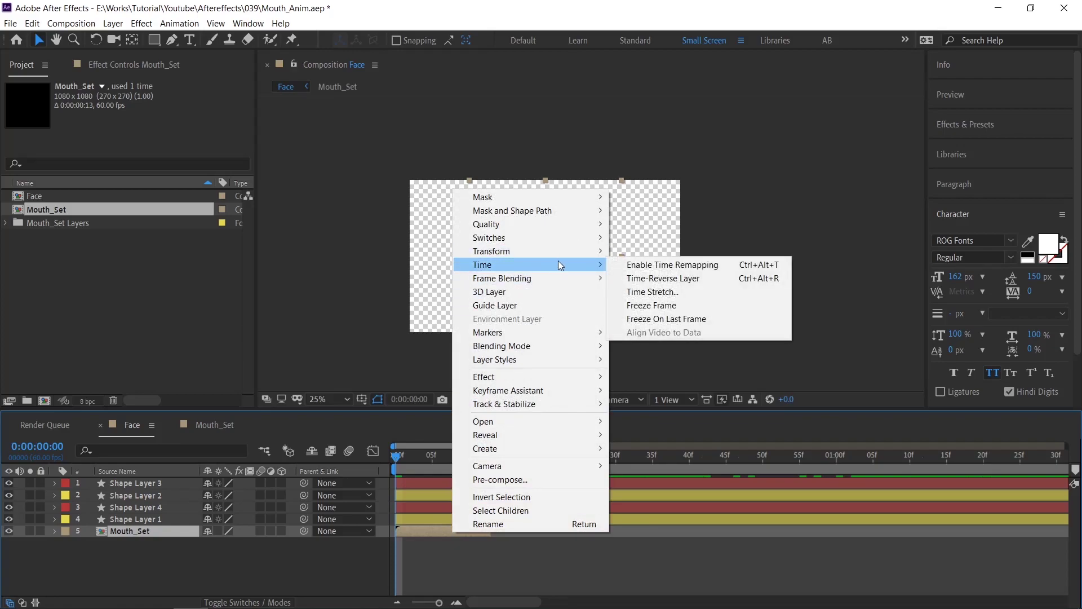
pyautogui.click(651, 265)
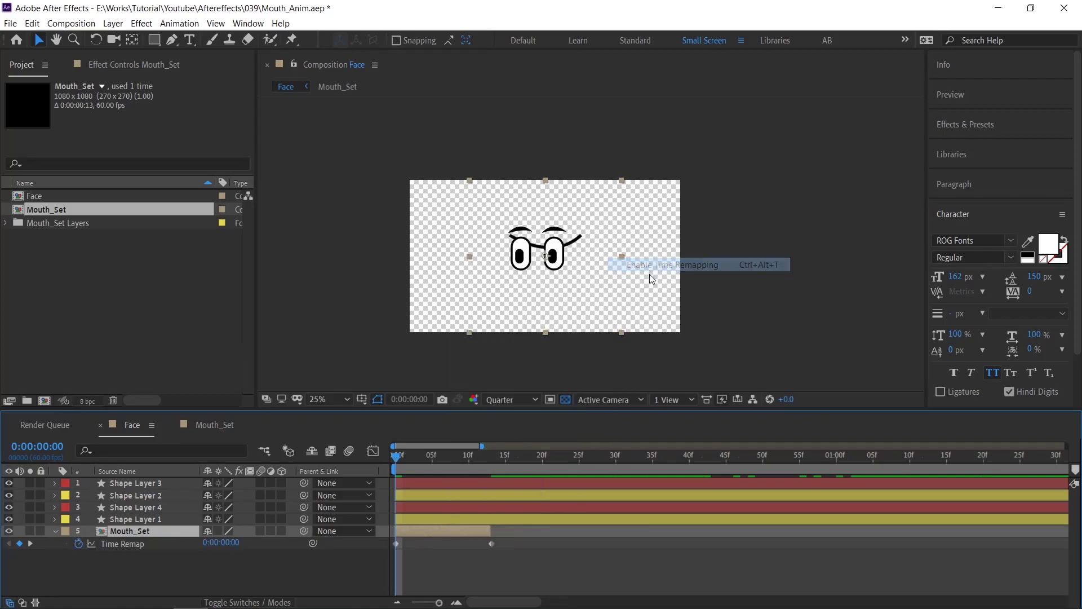
pyautogui.click(141, 23)
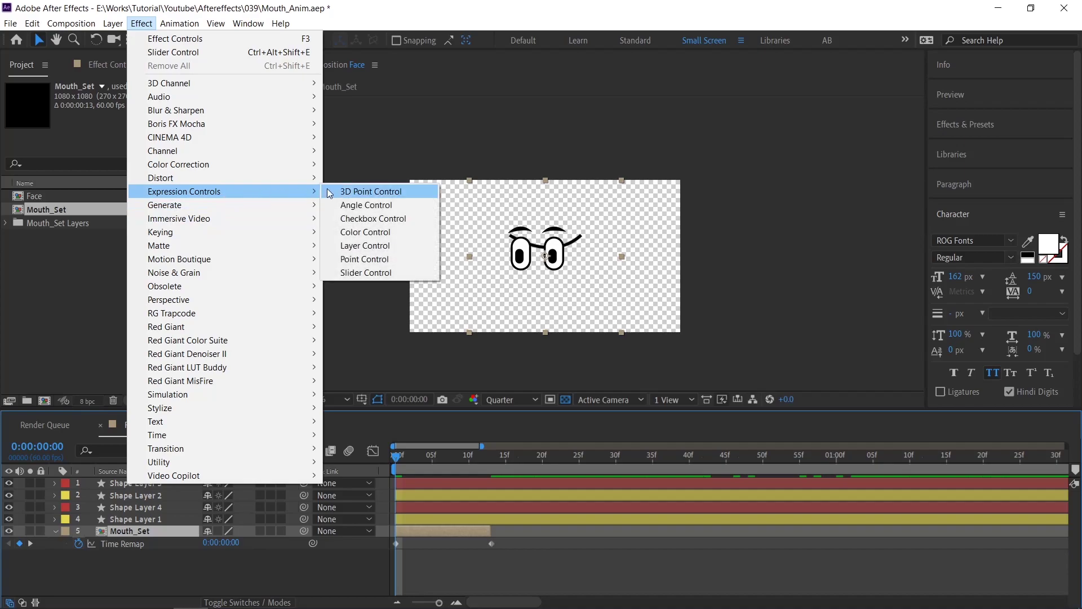
pyautogui.moveTo(184, 192)
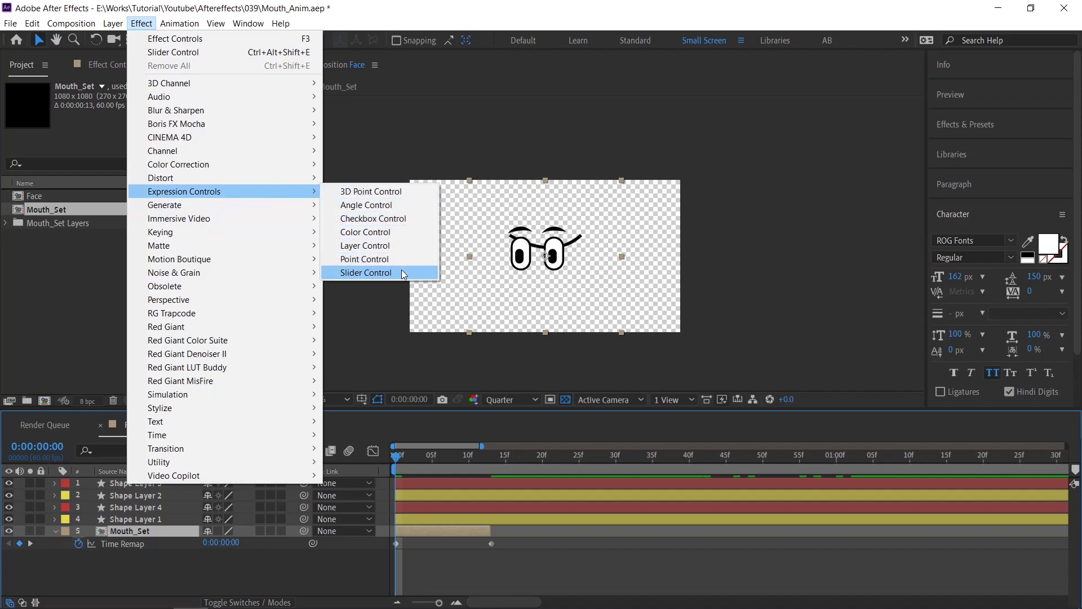
pyautogui.click(403, 273)
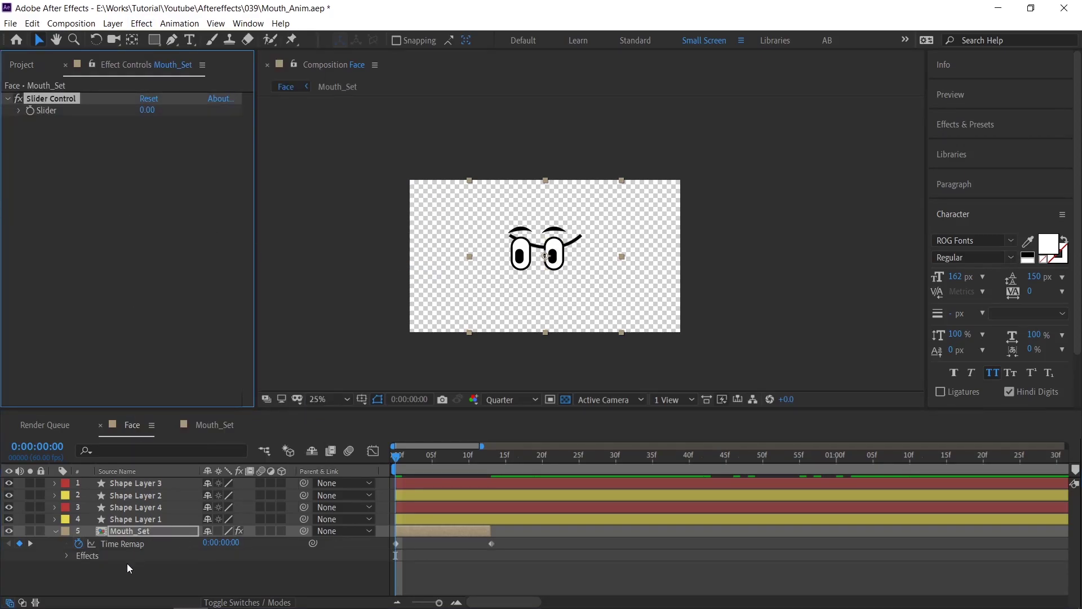
# Pick-whip the Time Remap expression to the Slider and prefix it with a=.
pyautogui.keyDown('alt'); pyautogui.click(81, 544); pyautogui.keyUp('alt')
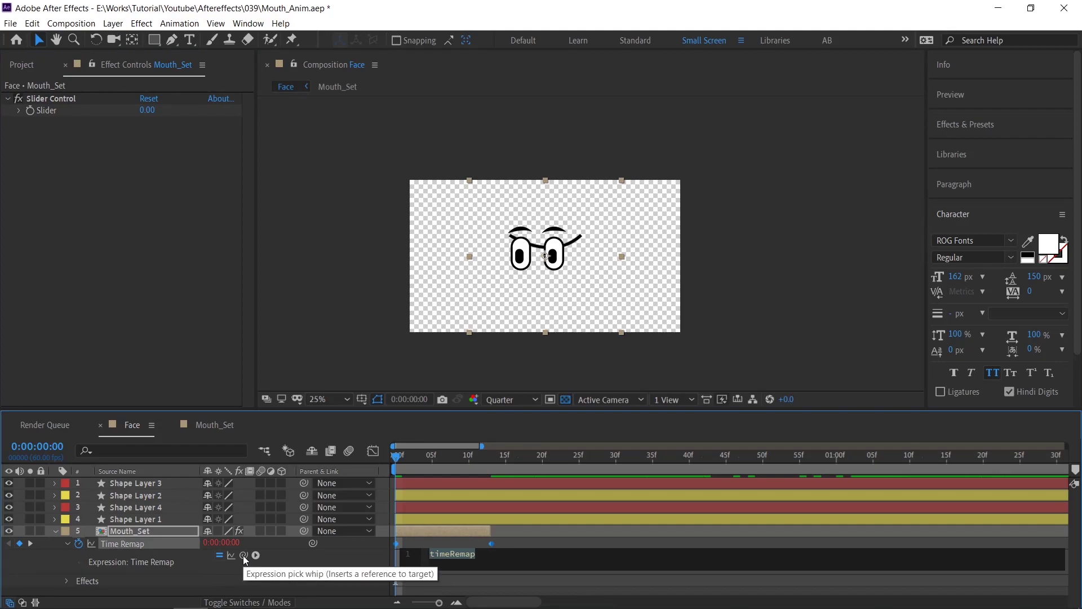
pyautogui.moveTo(242, 555); pyautogui.dragTo(48, 115)
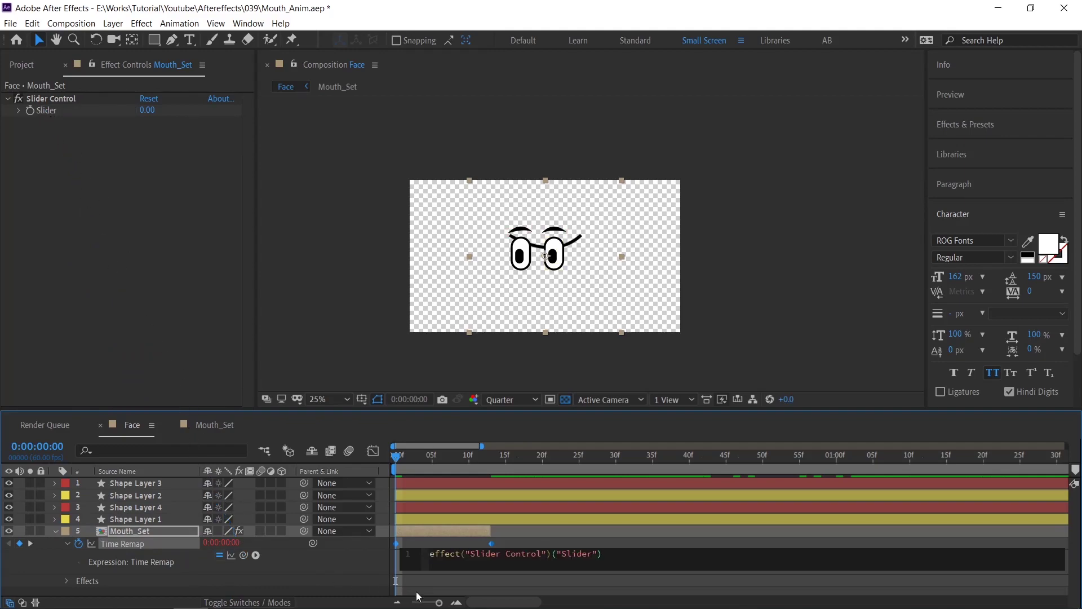
pyautogui.press('Home')
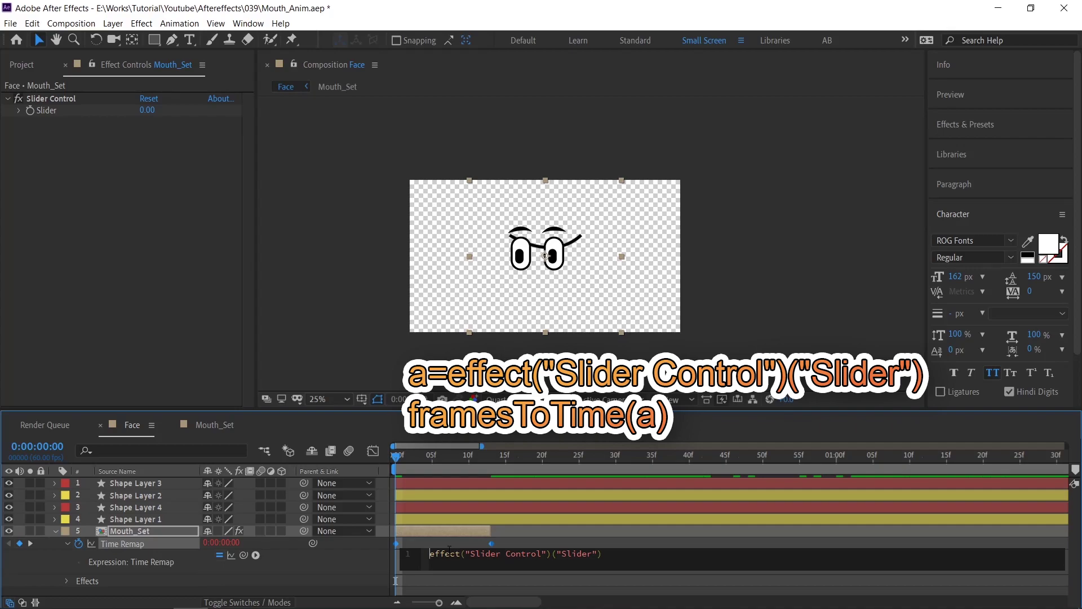
pyautogui.write('a=')
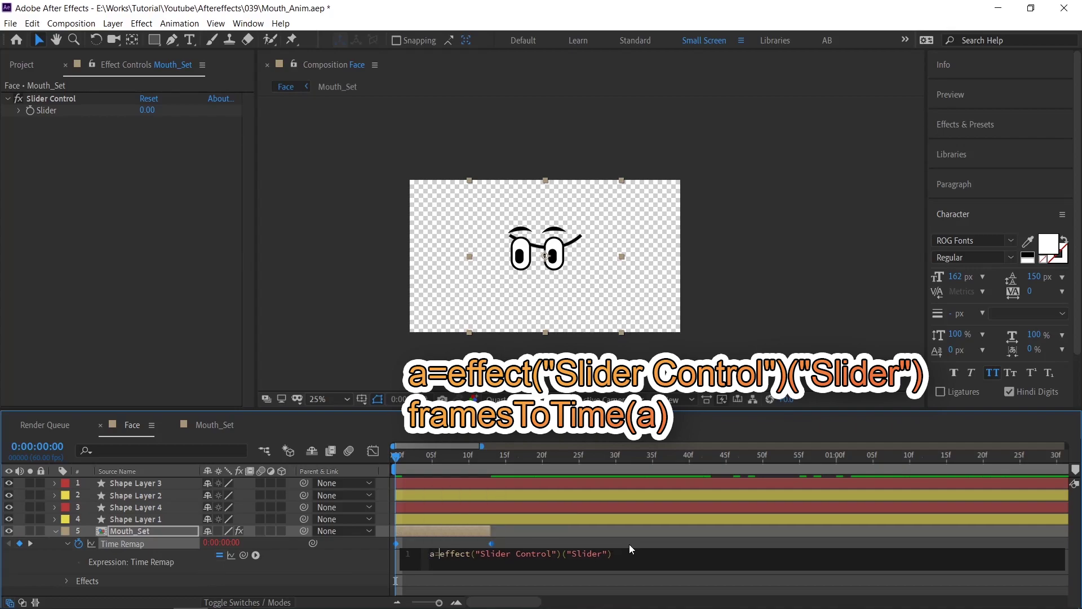
pyautogui.click(629, 544)
# Add a second framesToTime(a) line and commit the expression.
pyautogui.click(605, 556)
pyautogui.press('End')
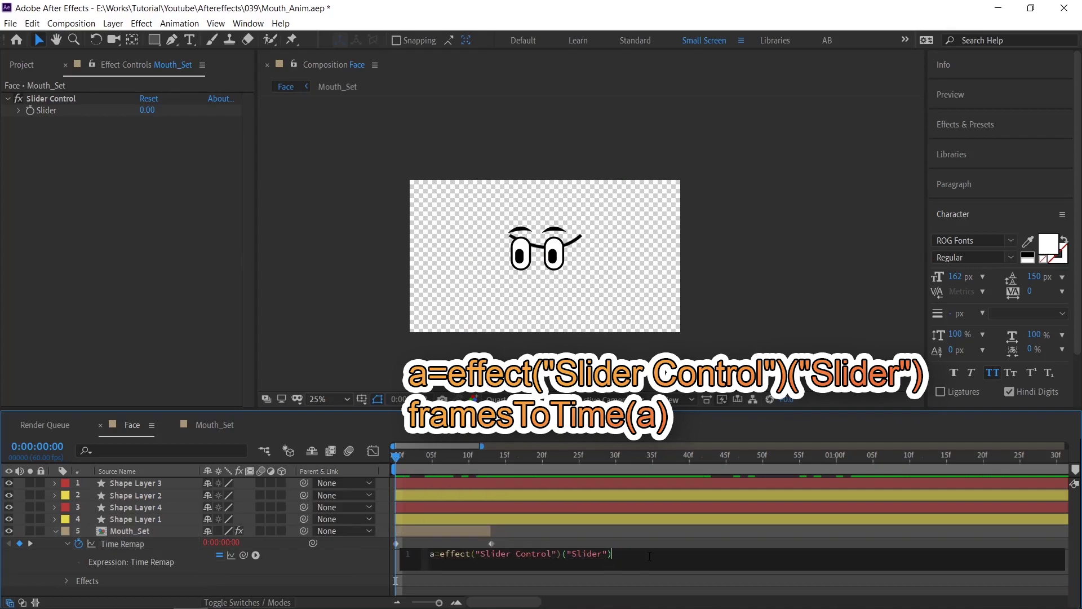
pyautogui.press('Return')
pyautogui.write('t')
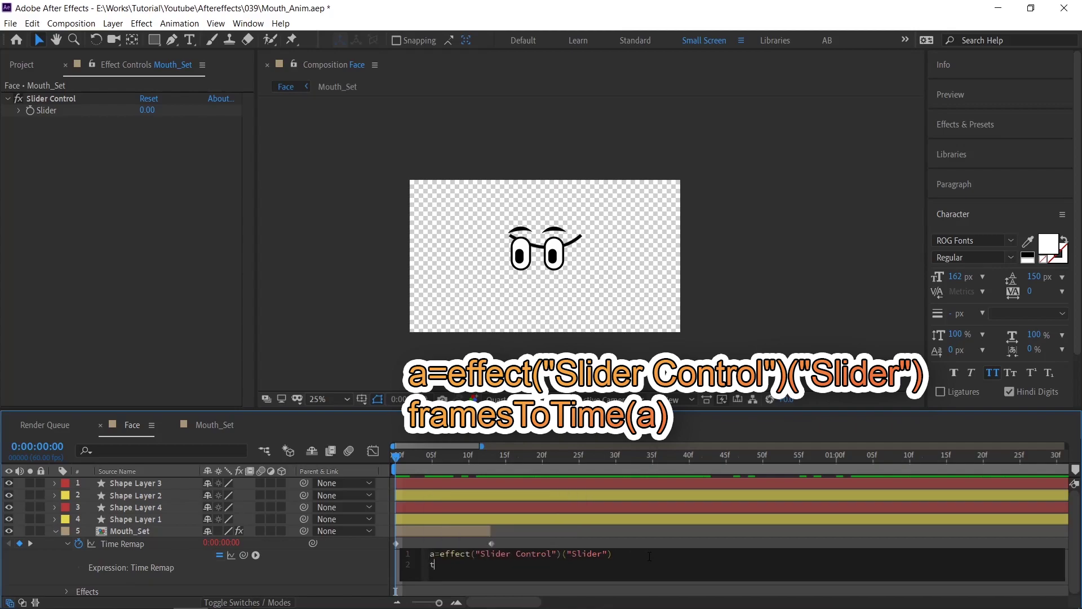
pyautogui.write('fram')
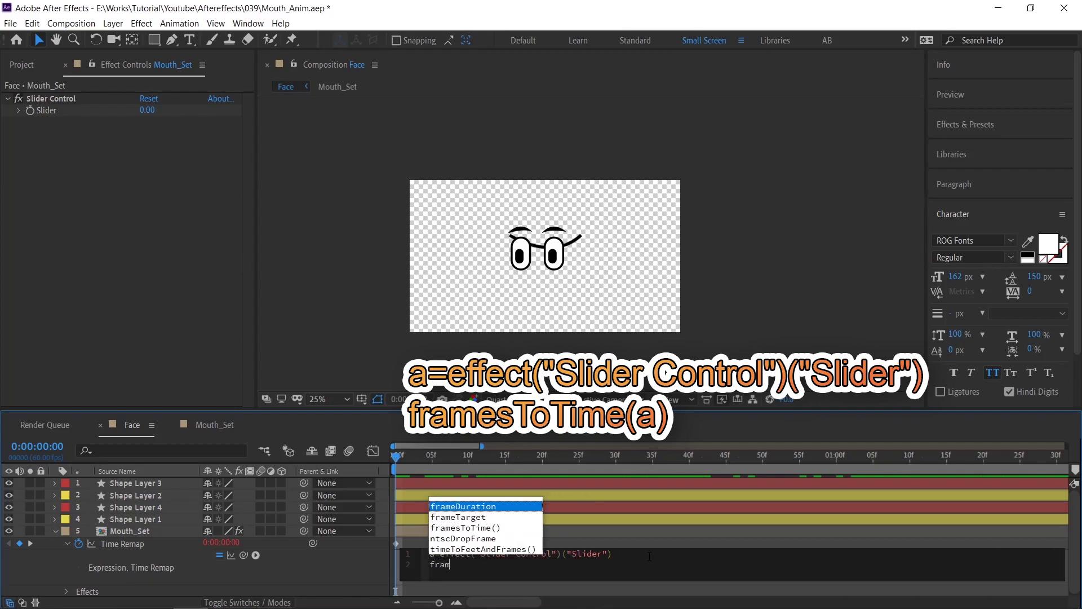
pyautogui.press('Down')
pyautogui.press('Down')
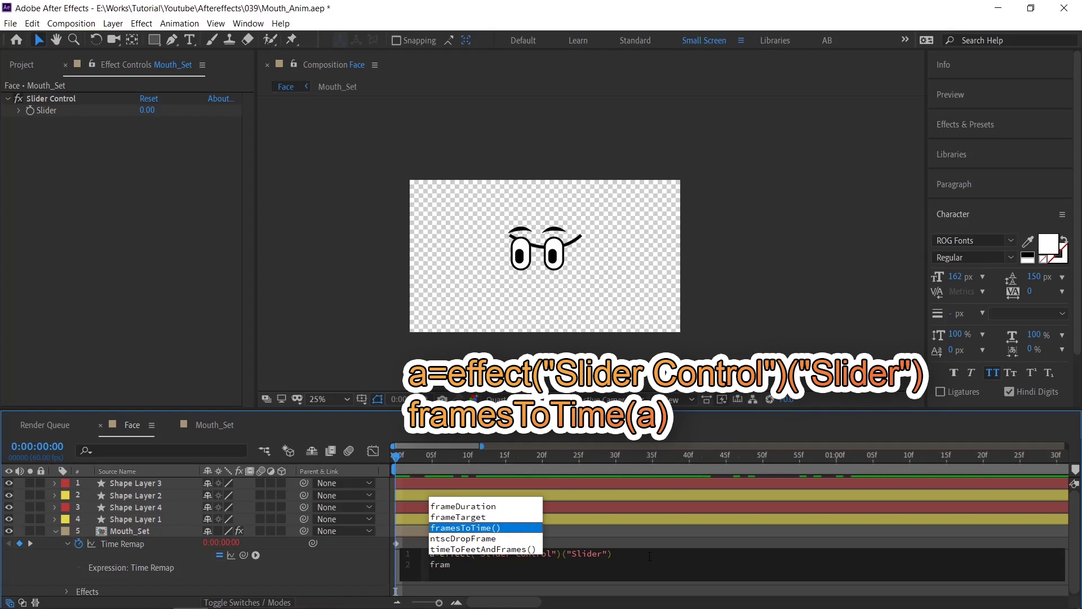
pyautogui.press('Return')
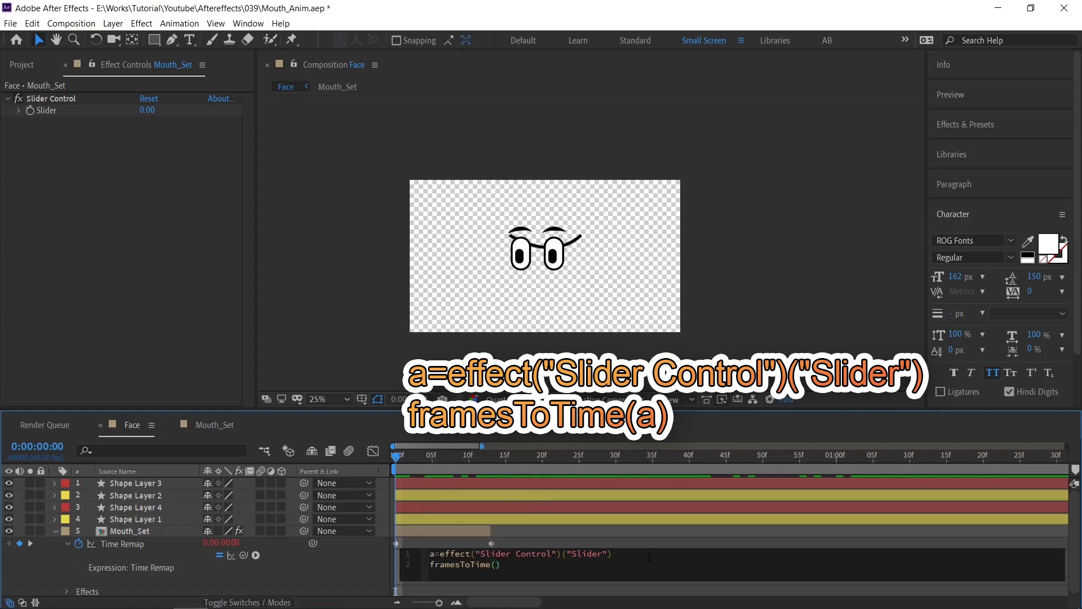
pyautogui.write('a')
pyautogui.press('Escape')
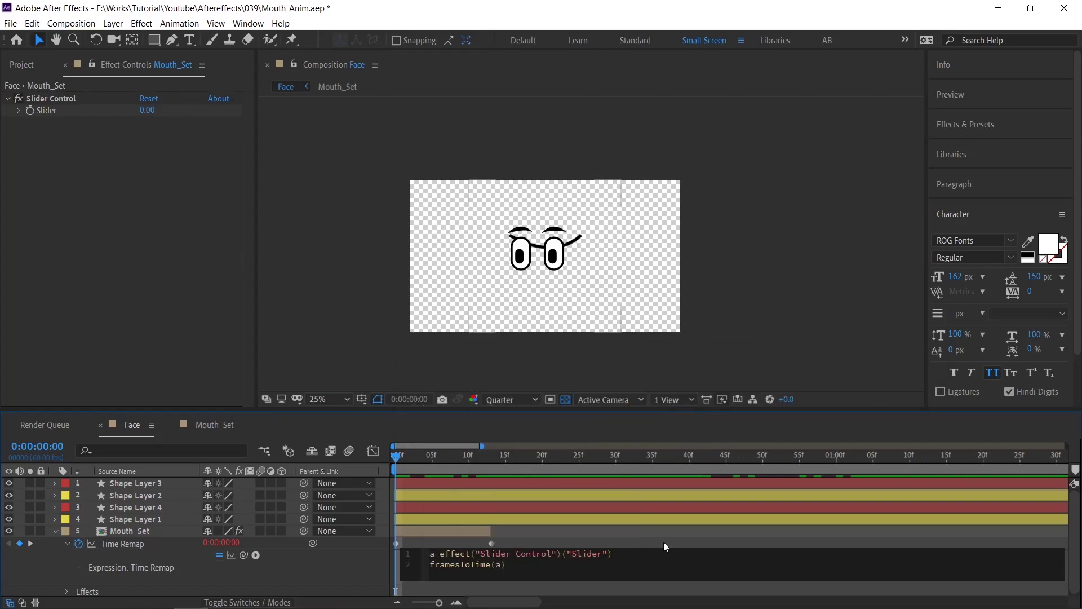
pyautogui.click(664, 542)
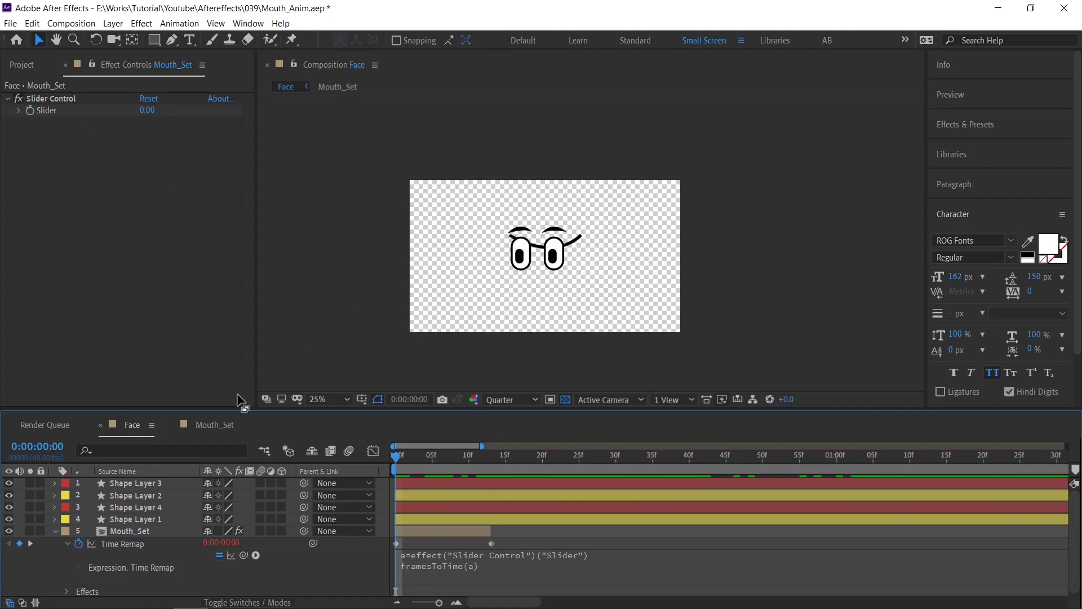
pyautogui.doubleClick(444, 533)
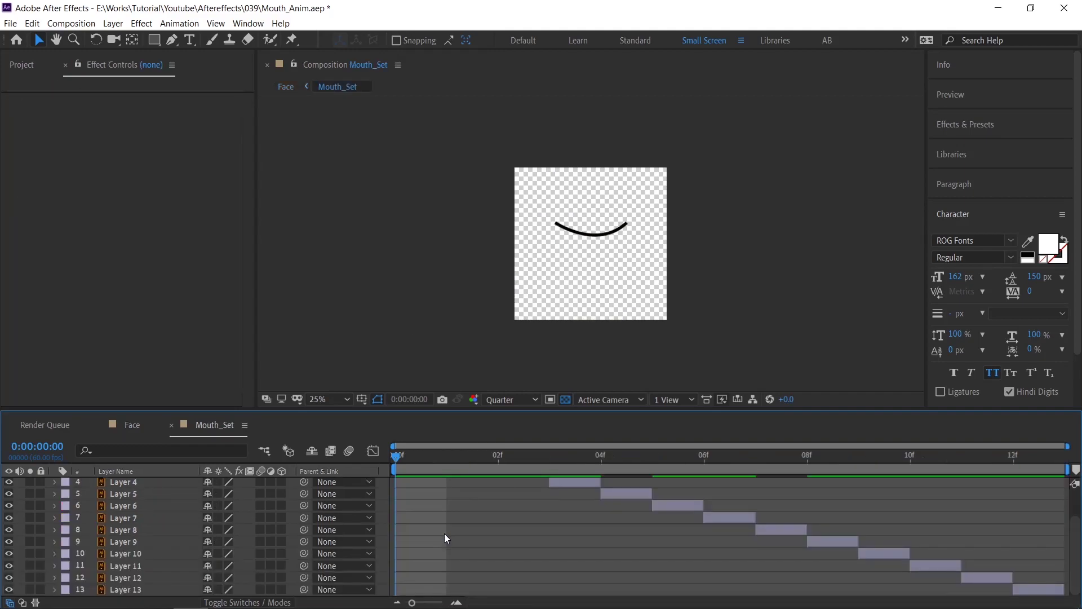
pyautogui.click(1015, 455)
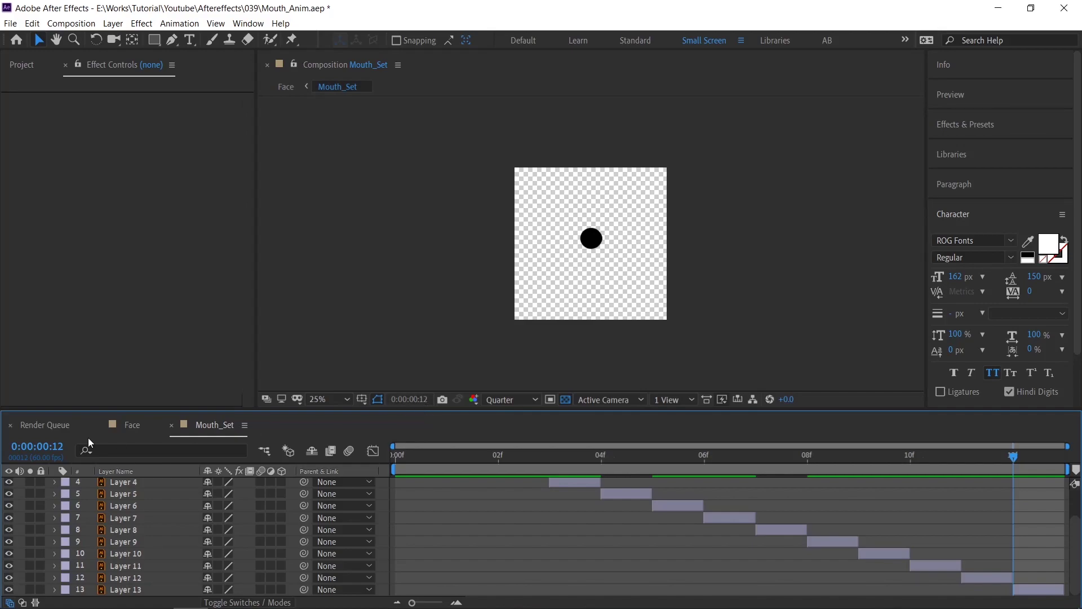
pyautogui.click(132, 425)
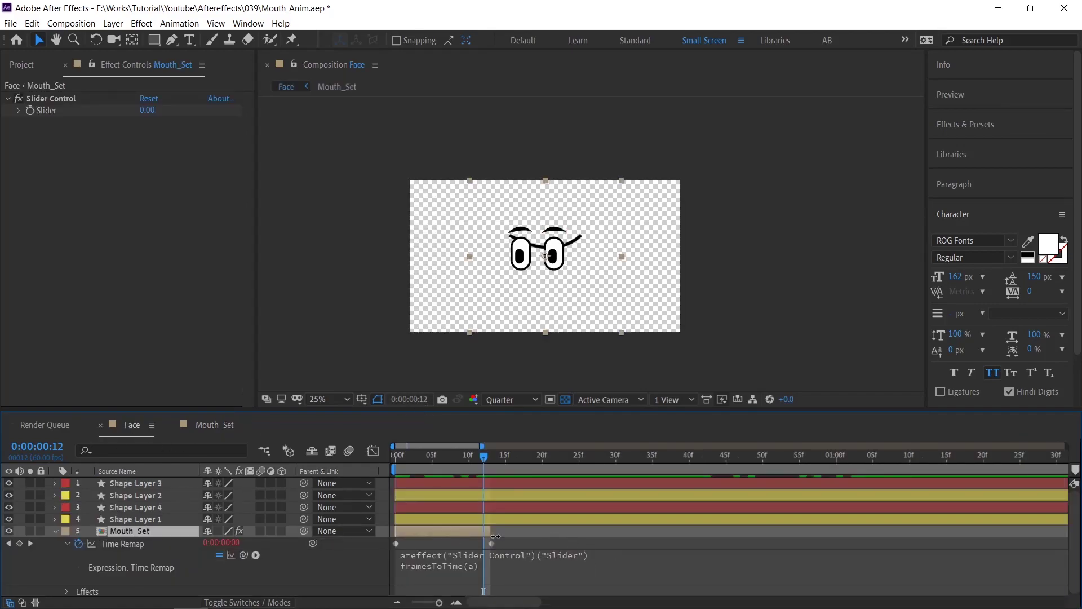
pyautogui.click(47, 116)
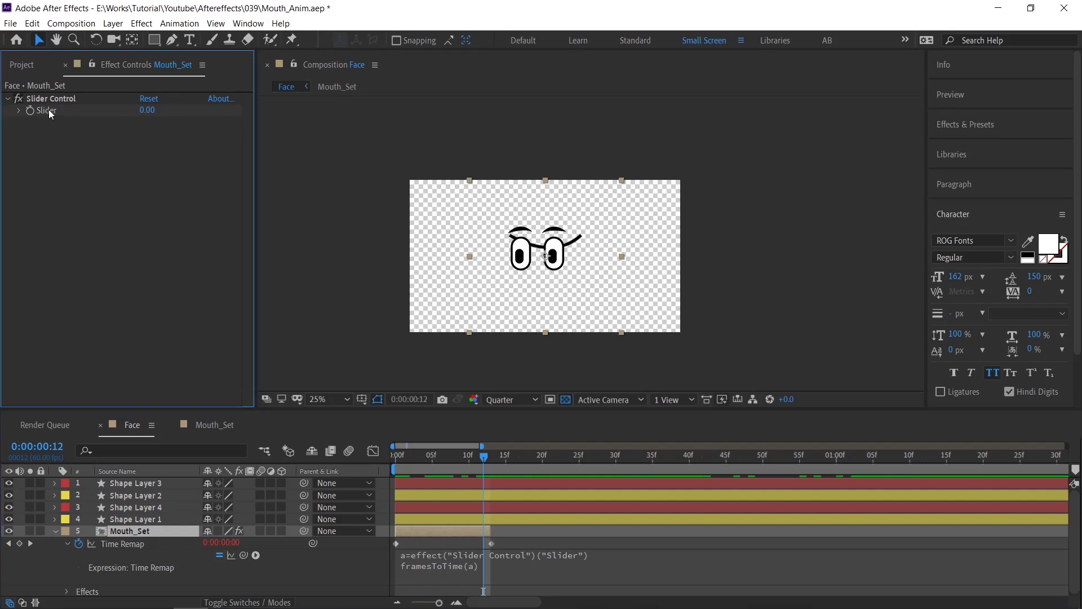
# Set the Slider range maximum to 12 in Edit Value.
pyautogui.rightClick(49, 114)
pyautogui.click(88, 118)
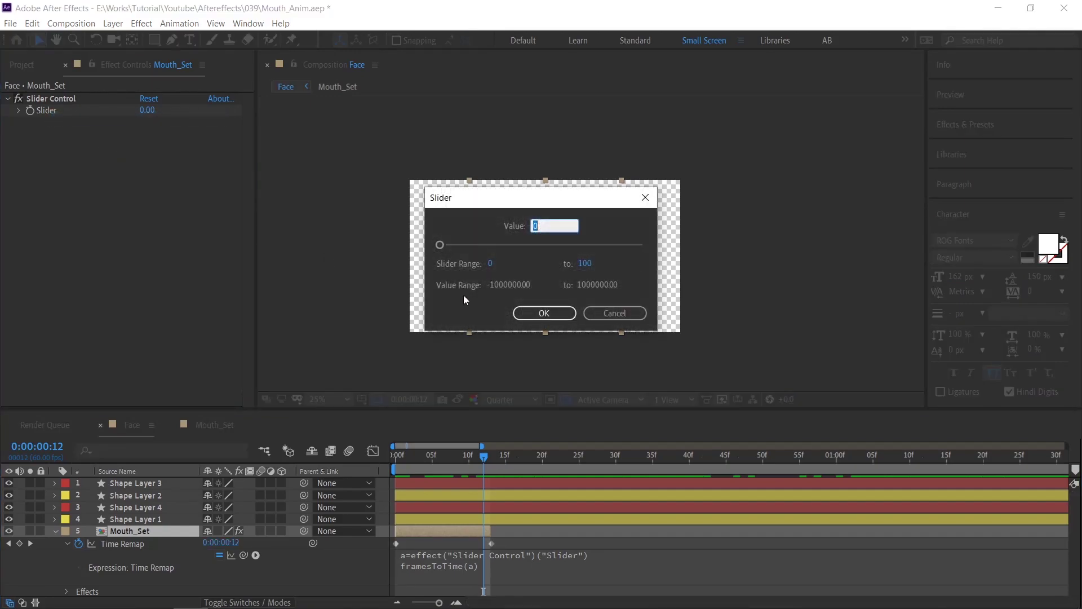
pyautogui.click(586, 263)
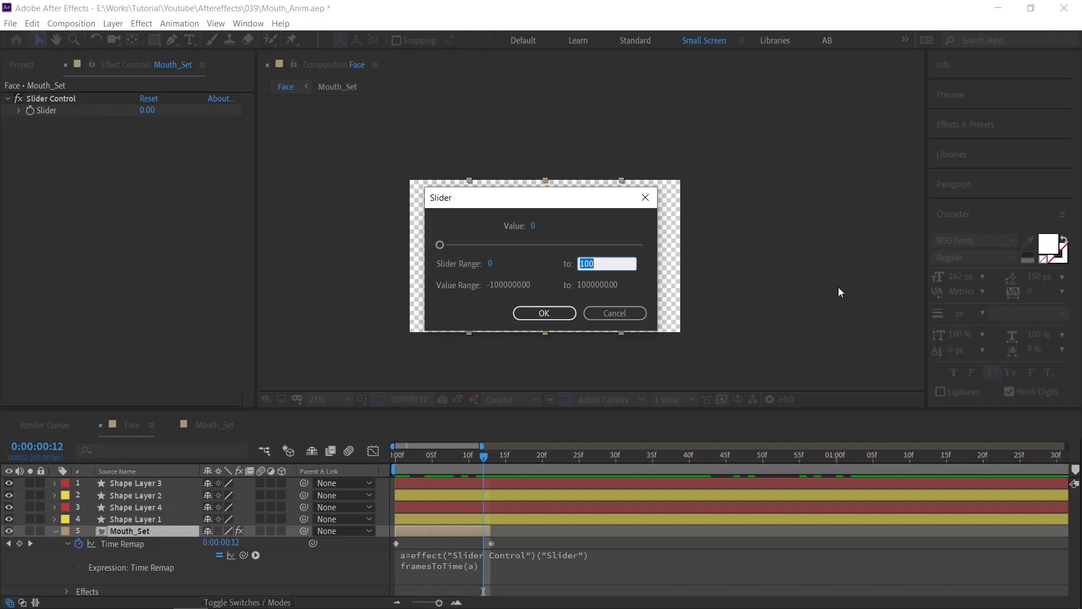
pyautogui.write('12')
pyautogui.click(543, 313)
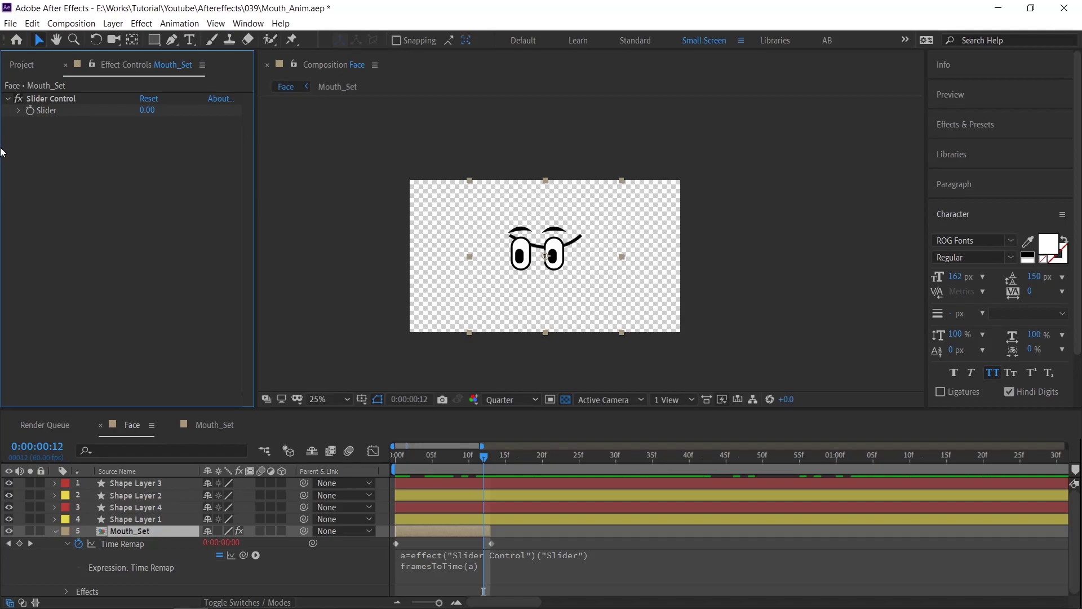
# Preview mouth shapes with the Slider and move the mouth below the eyes.
pyautogui.click(18, 110)
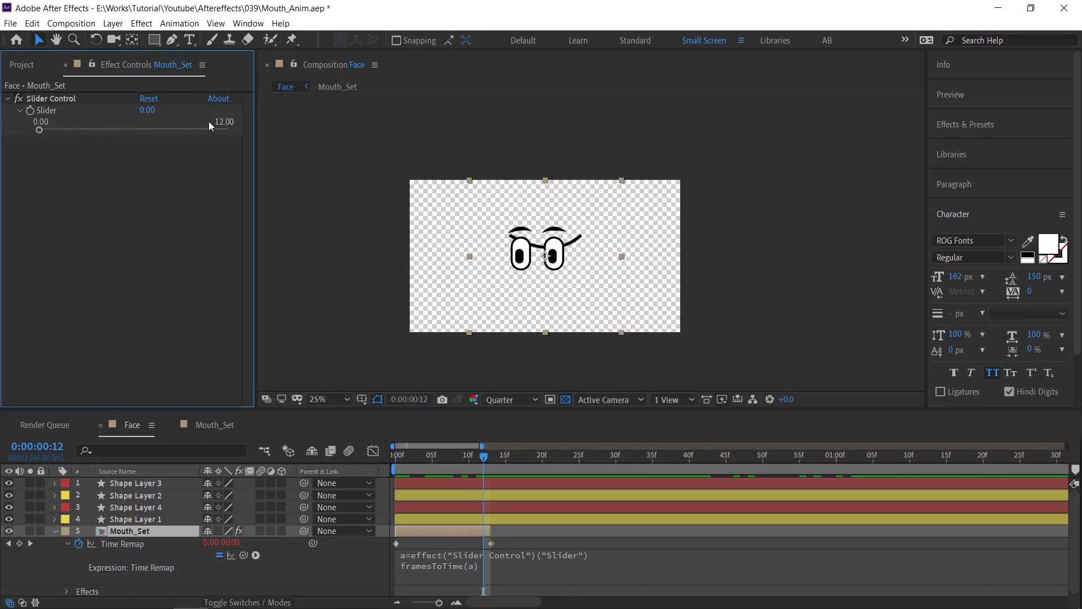
pyautogui.moveTo(40, 131)
pyautogui.mouseDown()
pyautogui.moveTo(214, 132)
pyautogui.moveTo(12, 135)
pyautogui.mouseUp()
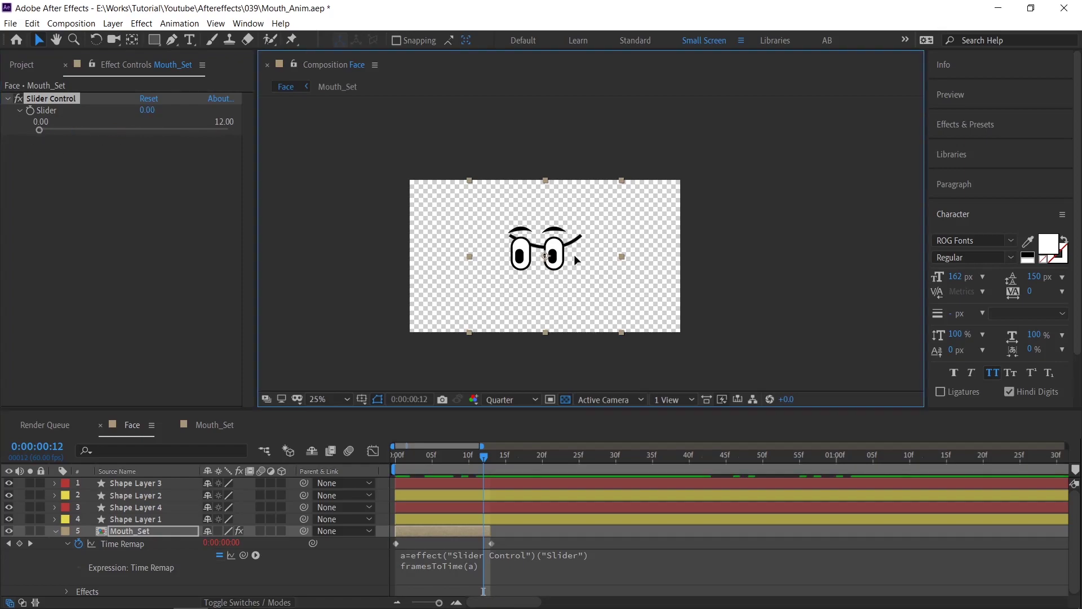
pyautogui.moveTo(574, 255); pyautogui.dragTo(567, 311)
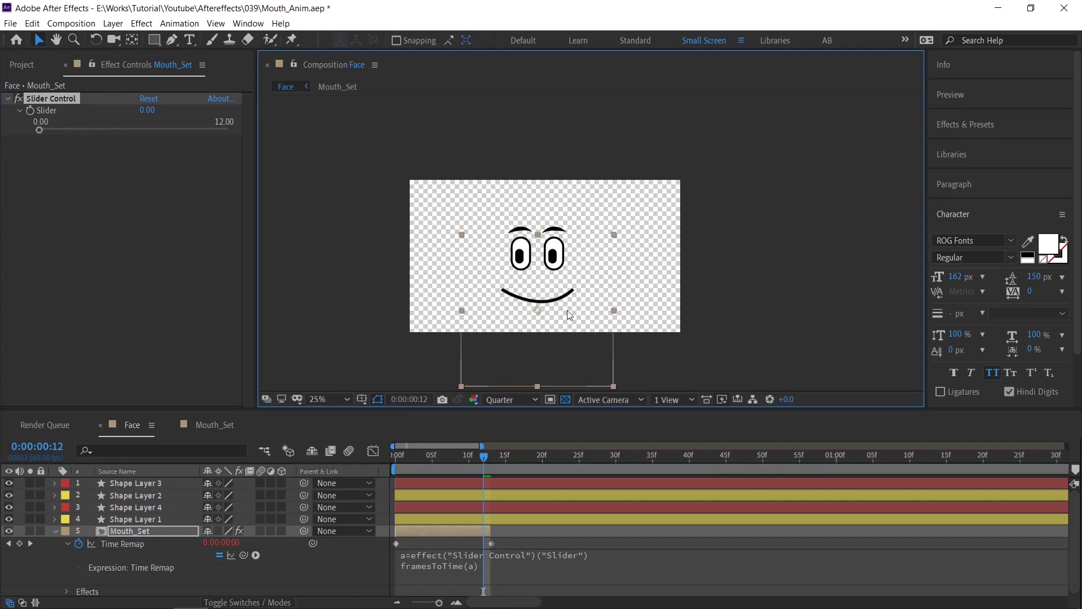
# Extend Mouth_Set to the comp end and add a starting Slider keyframe.
pyautogui.press(';')
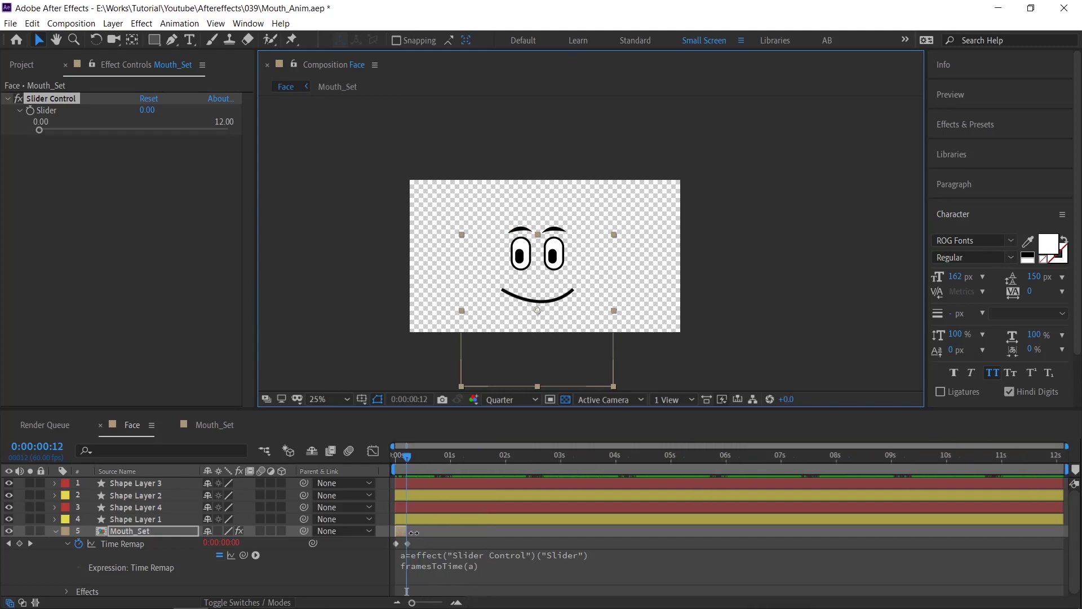
pyautogui.moveTo(406, 531); pyautogui.dragTo(1063, 531)
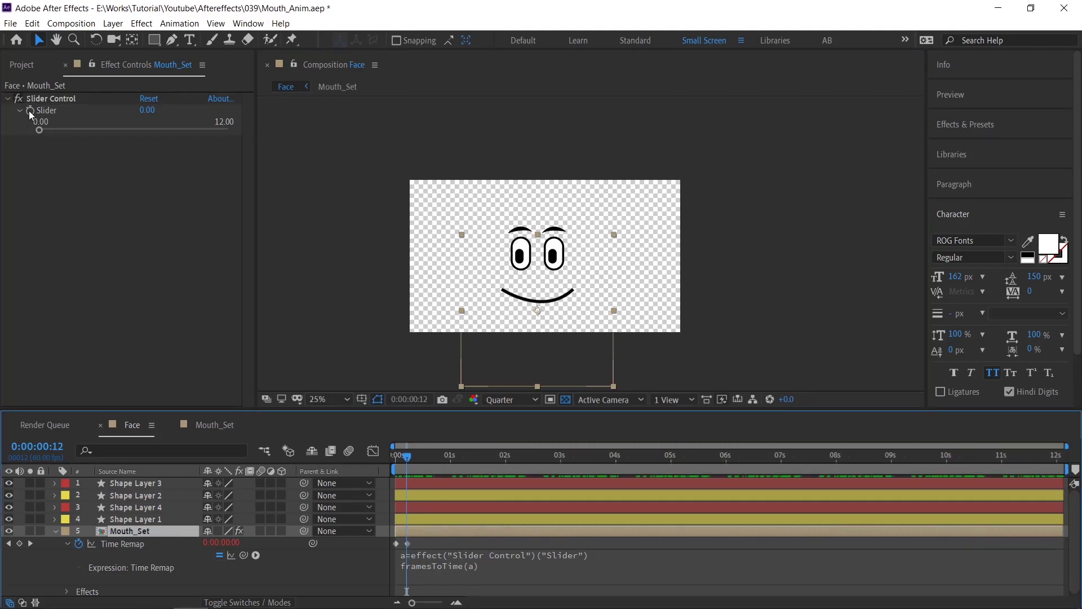
pyautogui.click(51, 98)
pyautogui.press('u')
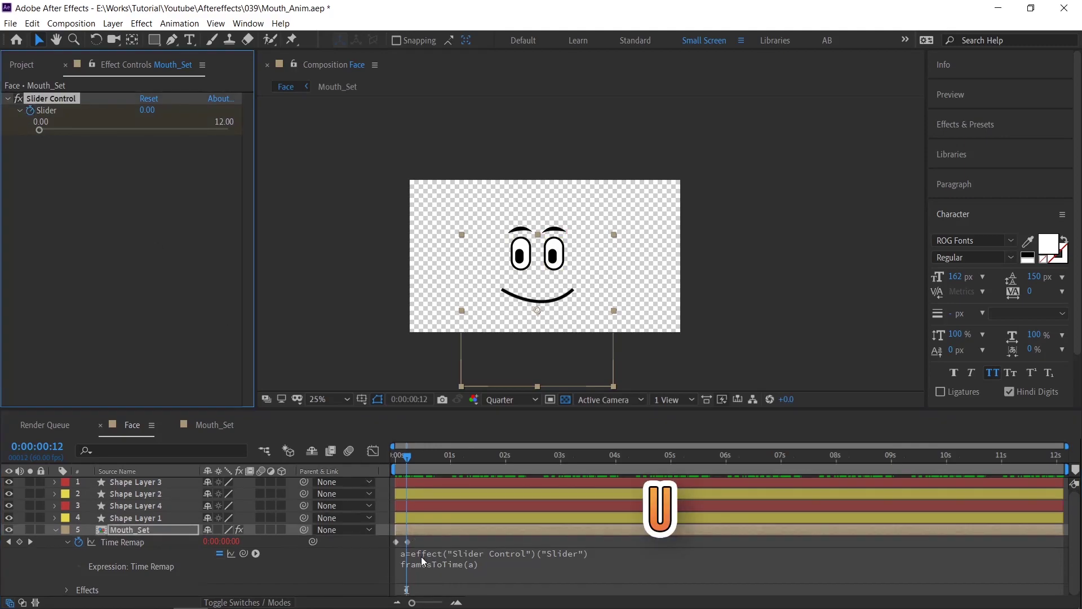
pyautogui.press('u')
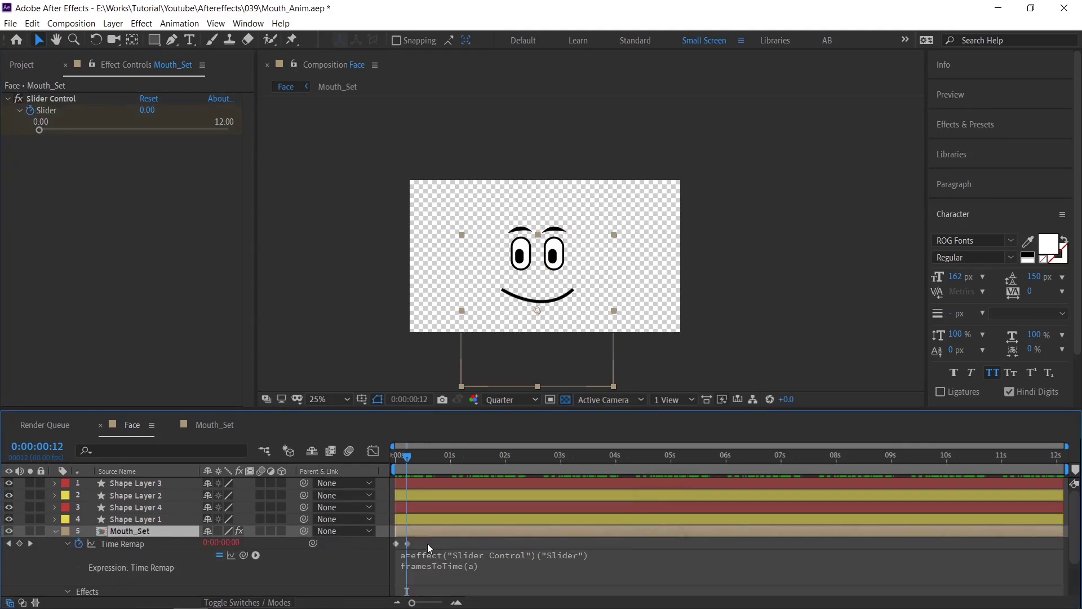
pyautogui.scroll(-3, 426, 544)
# Convert the starting Slider keyframe to a hold keyframe in the Graph Editor.
pyautogui.click(407, 565)
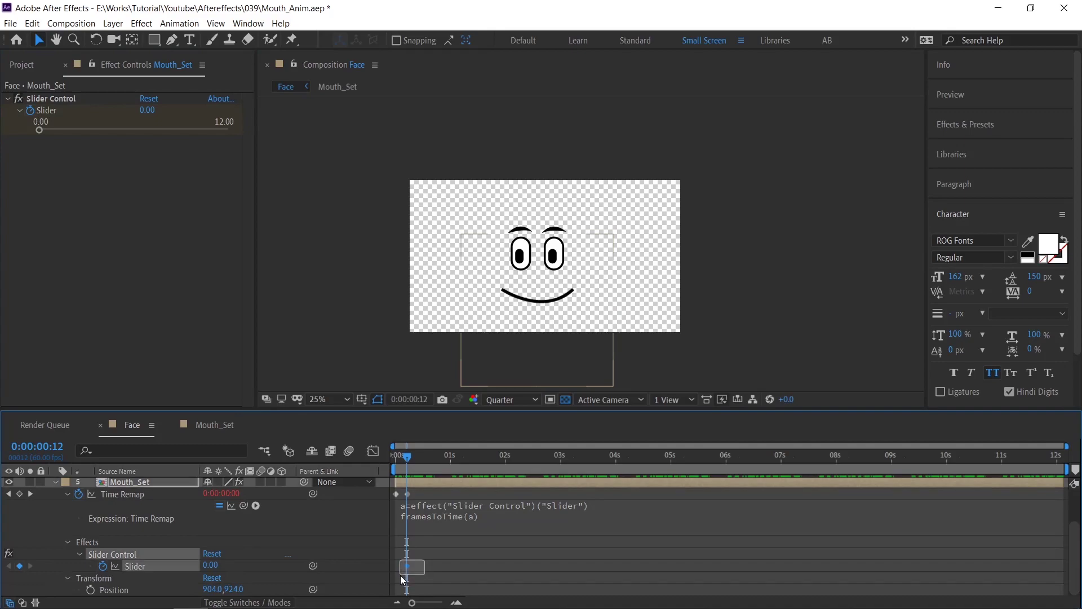
pyautogui.click(373, 451)
pyautogui.moveTo(399, 542); pyautogui.dragTo(399, 541)
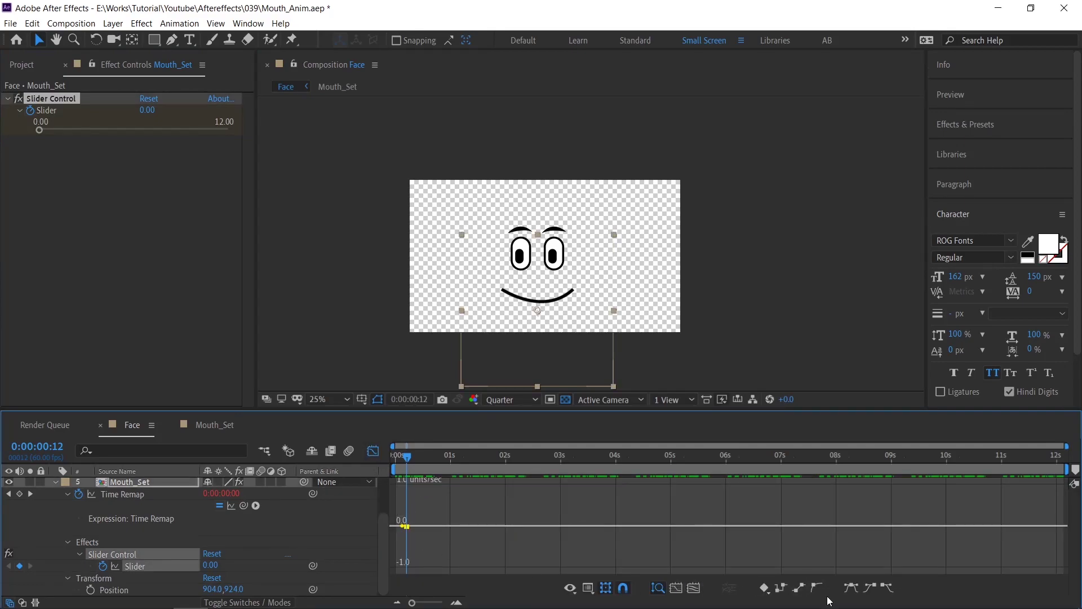
pyautogui.click(781, 590)
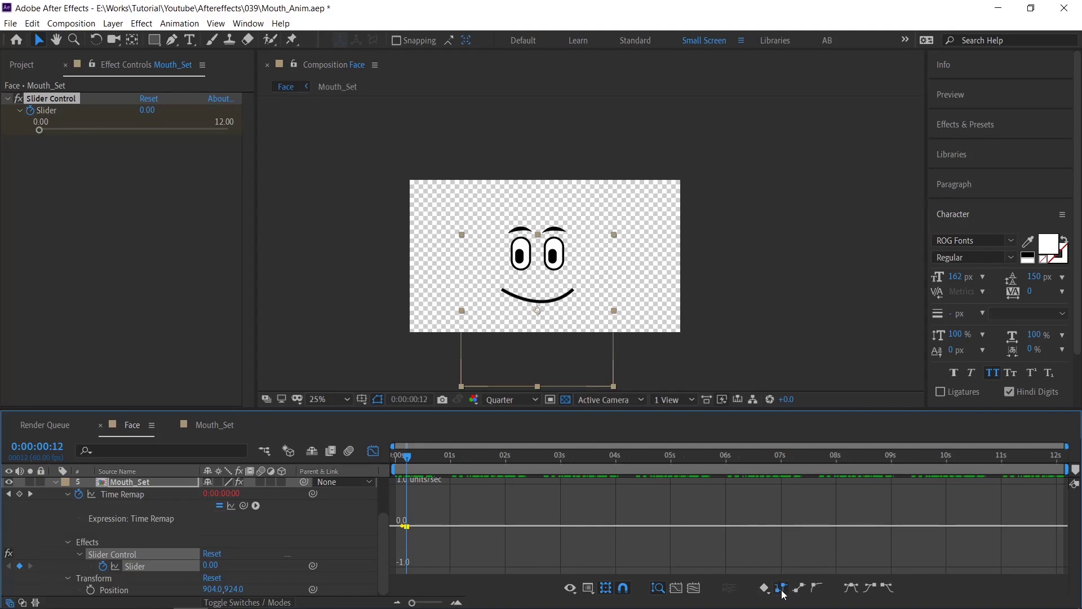
pyautogui.click(371, 453)
pyautogui.click(442, 557)
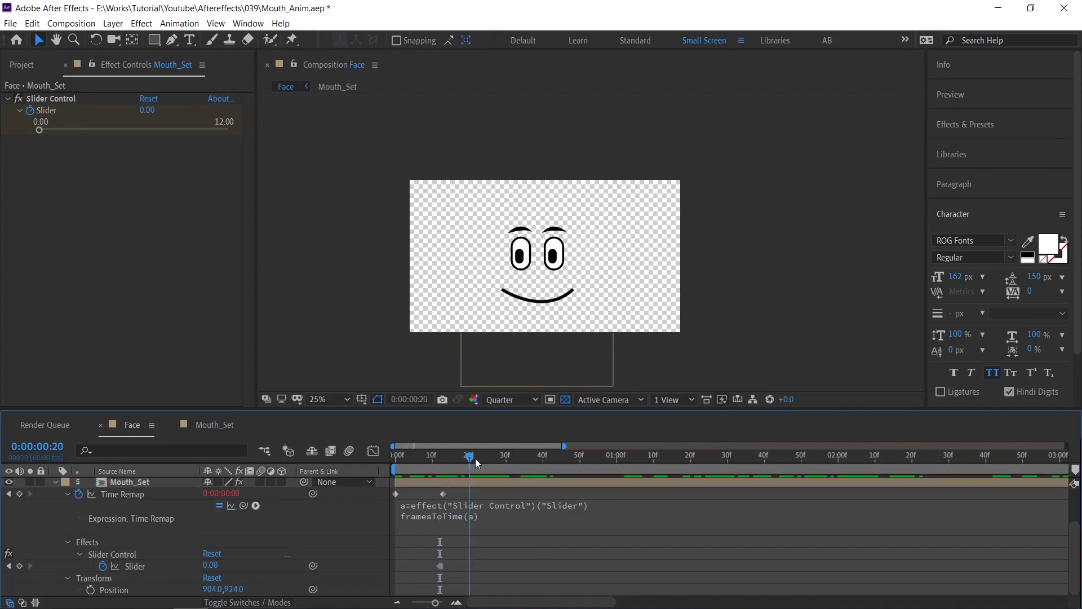
# Check the Mouth_Set frames, then set the Slider to about 4 at 2 seconds.
pyautogui.moveTo(476, 458); pyautogui.dragTo(425, 459)
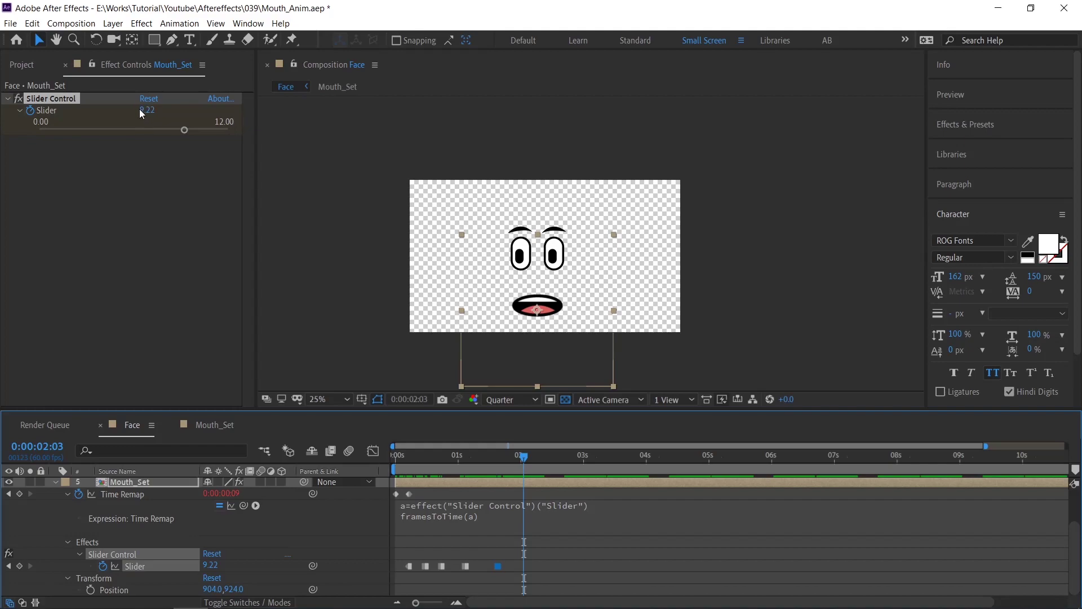
pyautogui.click(214, 425)
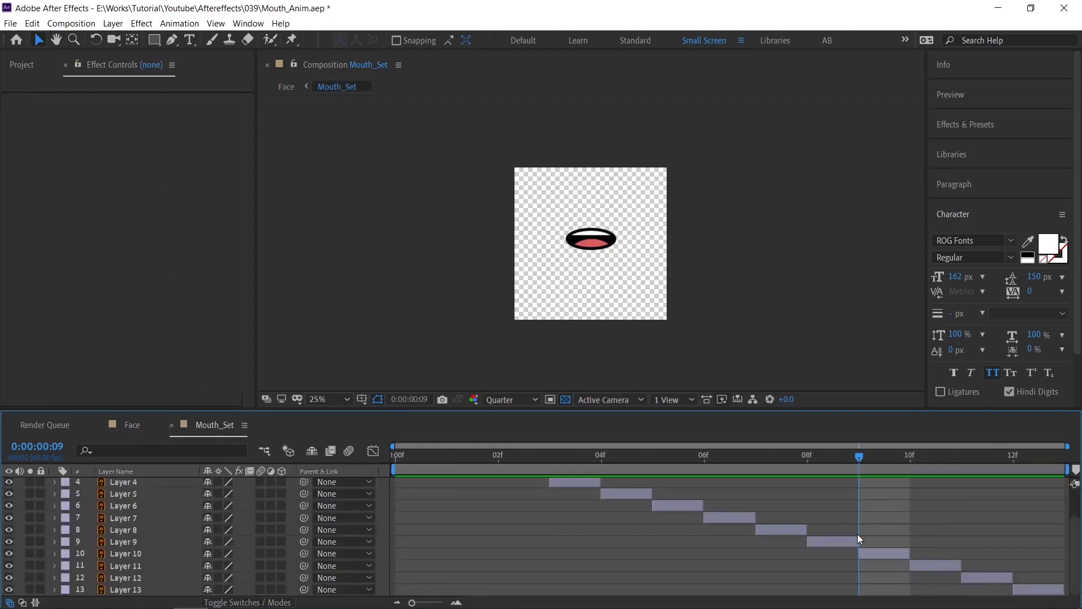
pyautogui.click(132, 425)
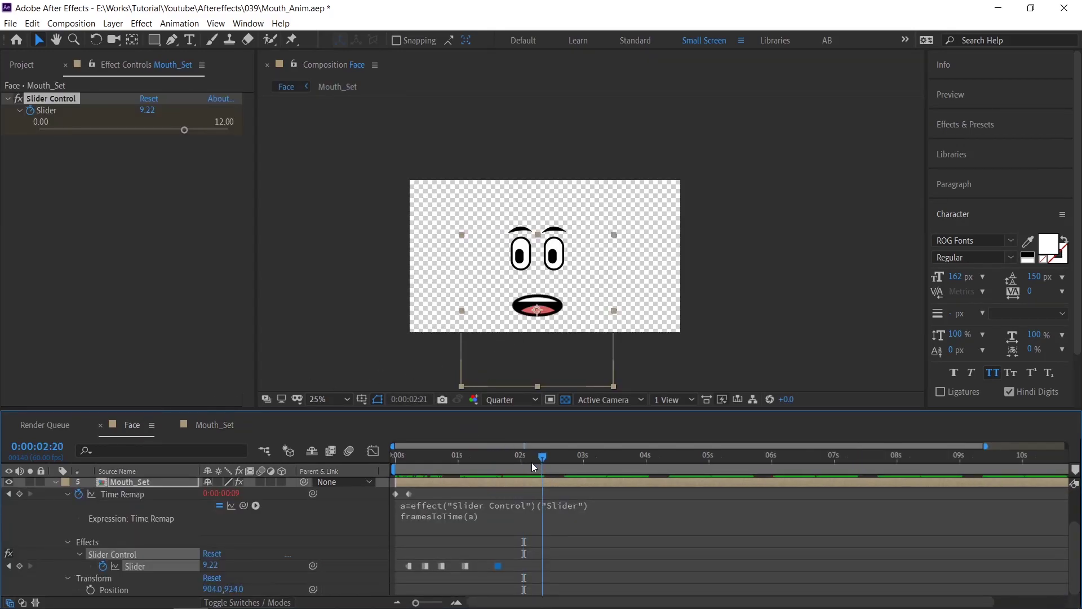
pyautogui.moveTo(525, 457); pyautogui.dragTo(520, 461)
pyautogui.moveTo(185, 131); pyautogui.dragTo(104, 131)
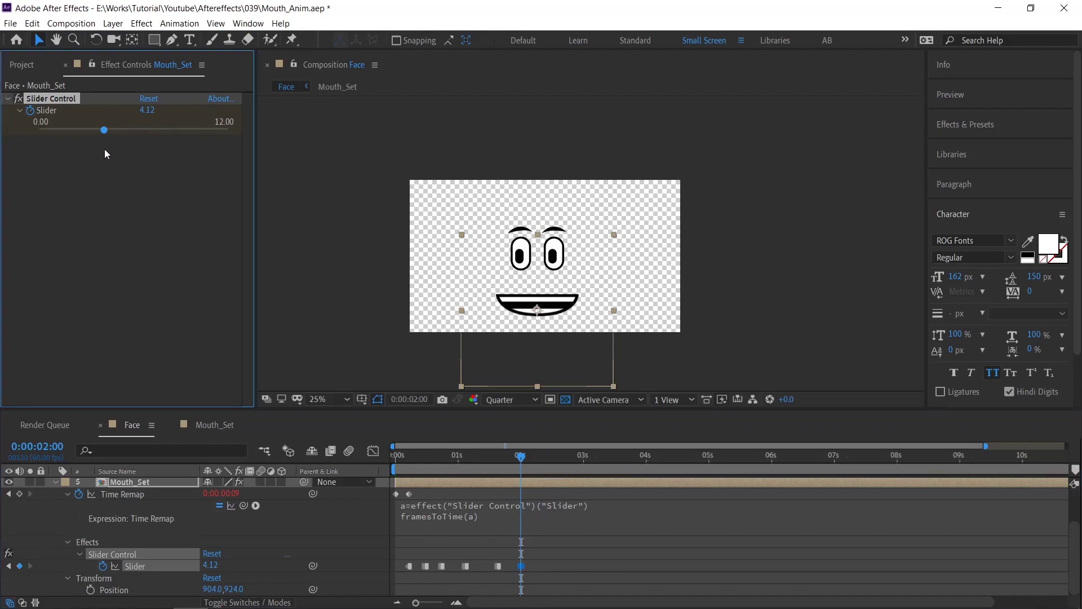
# Scrub and play back the mouth animation from the start.
pyautogui.moveTo(465, 457); pyautogui.dragTo(496, 460)
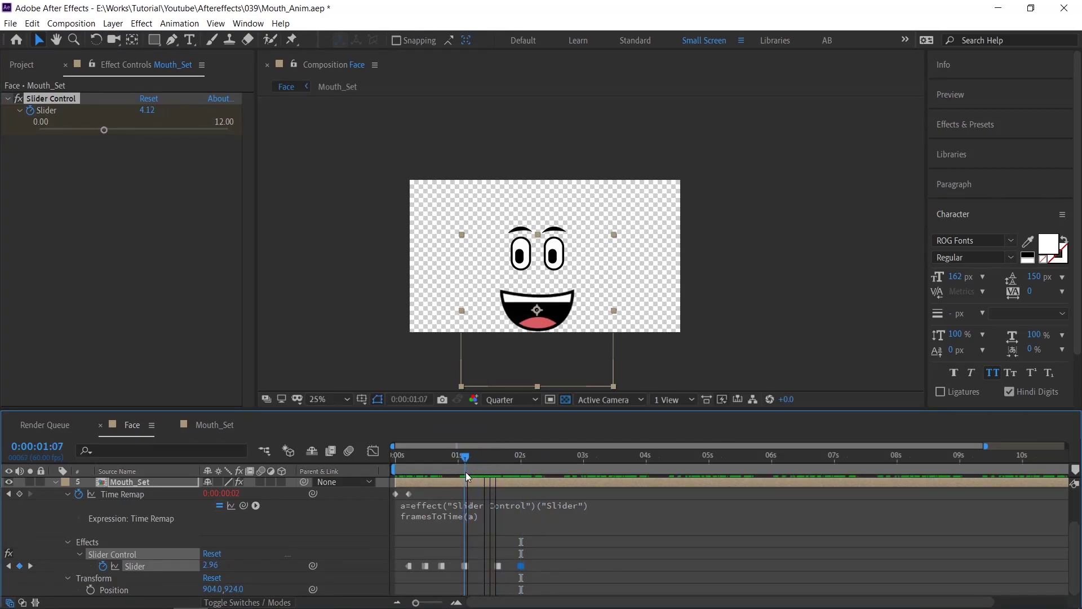
pyautogui.moveTo(467, 472); pyautogui.dragTo(470, 477)
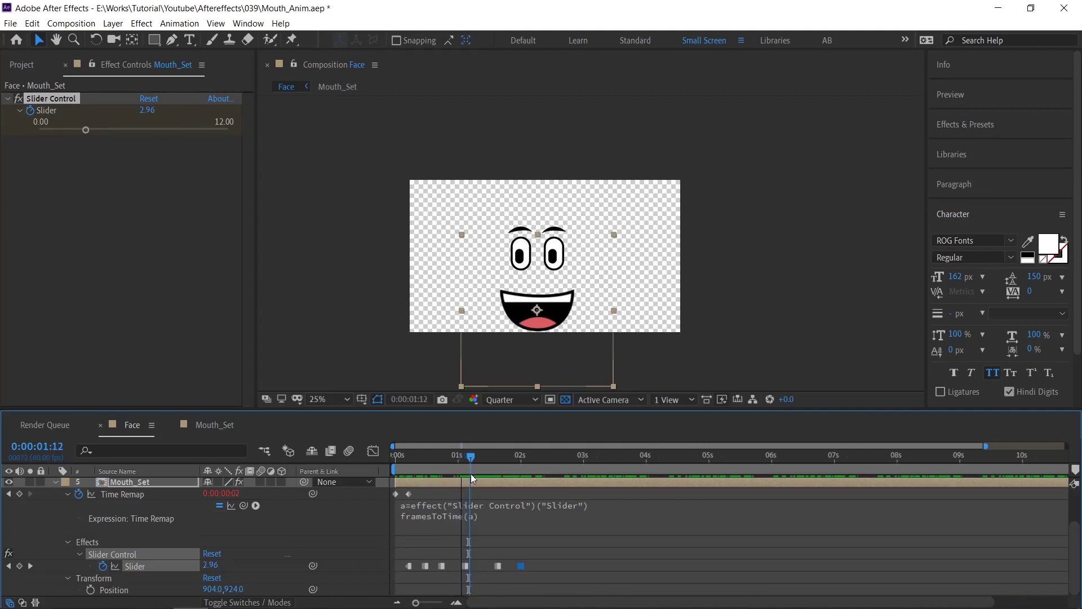
pyautogui.press('space')
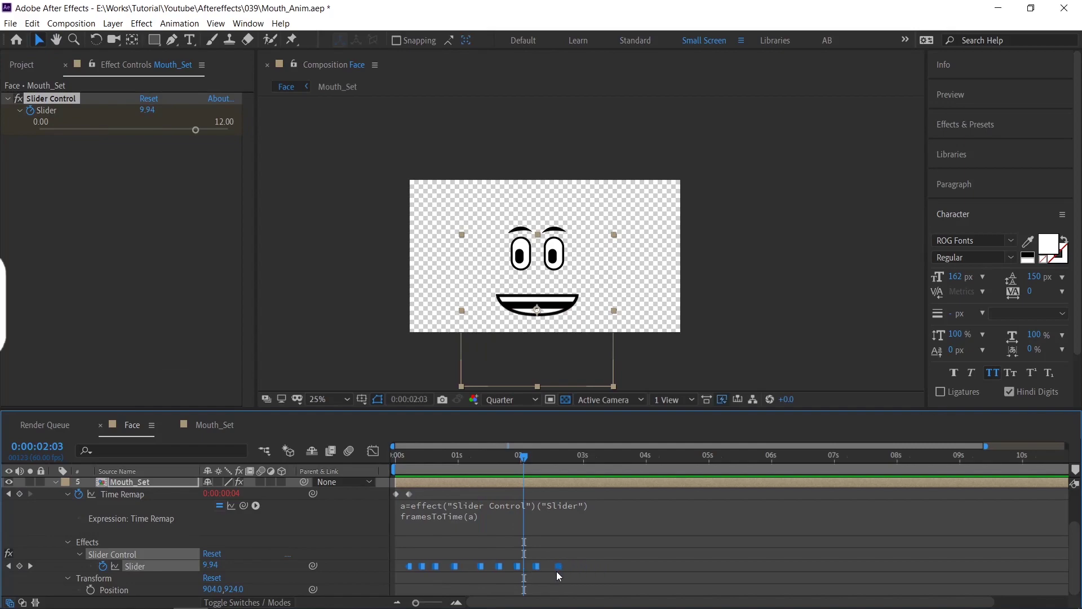
pyautogui.click(397, 455)
pyautogui.press('space')
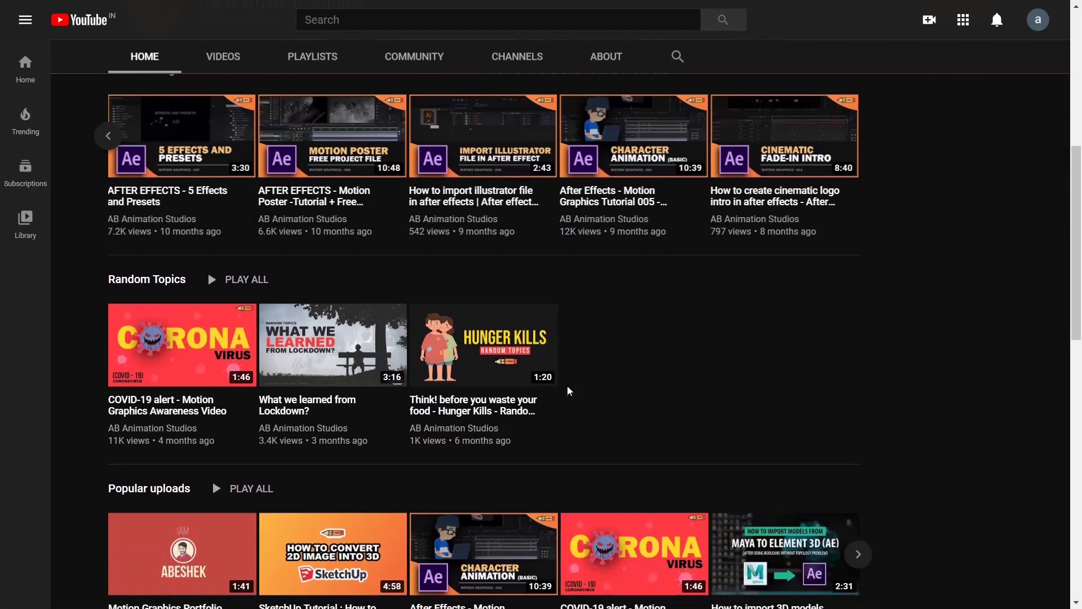
pyautogui.scroll(-3, 568, 389)
pyautogui.scroll(-3, 583, 372)
pyautogui.scroll(-1, 625, 339)
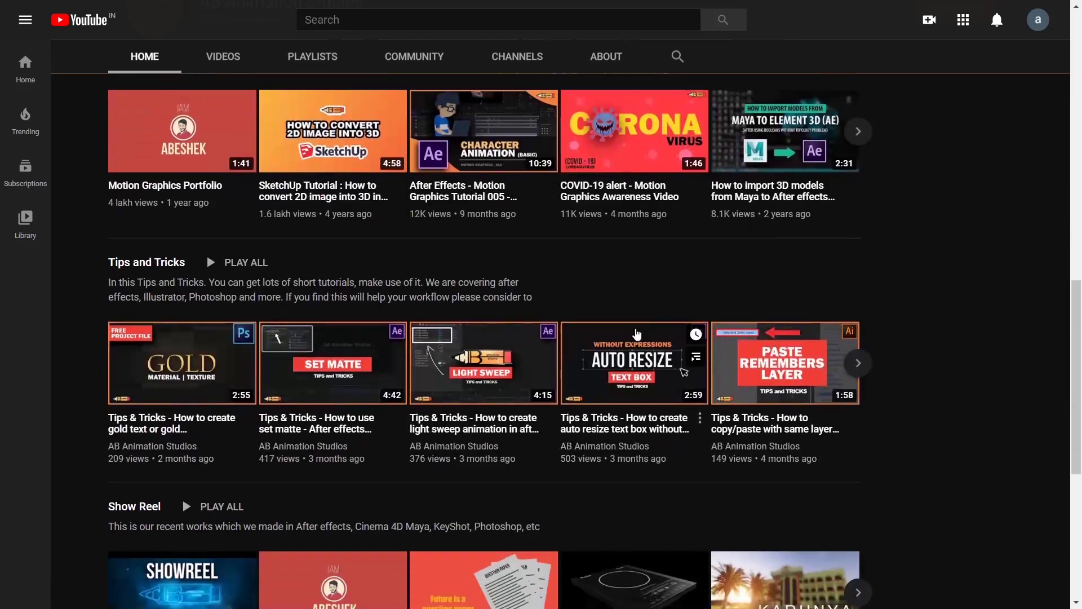
pyautogui.scroll(2, 637, 334)
pyautogui.scroll(4, 642, 330)
pyautogui.scroll(4, 642, 330)
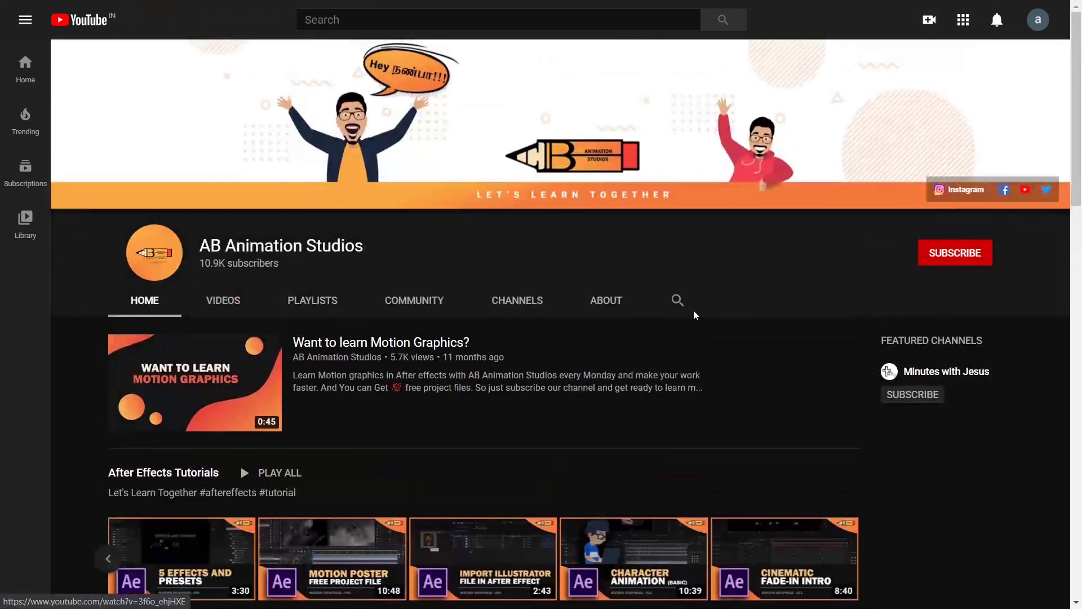
# Subscribe to AB Animation Studios and set its bell to All notifications.
pyautogui.click(963, 260)
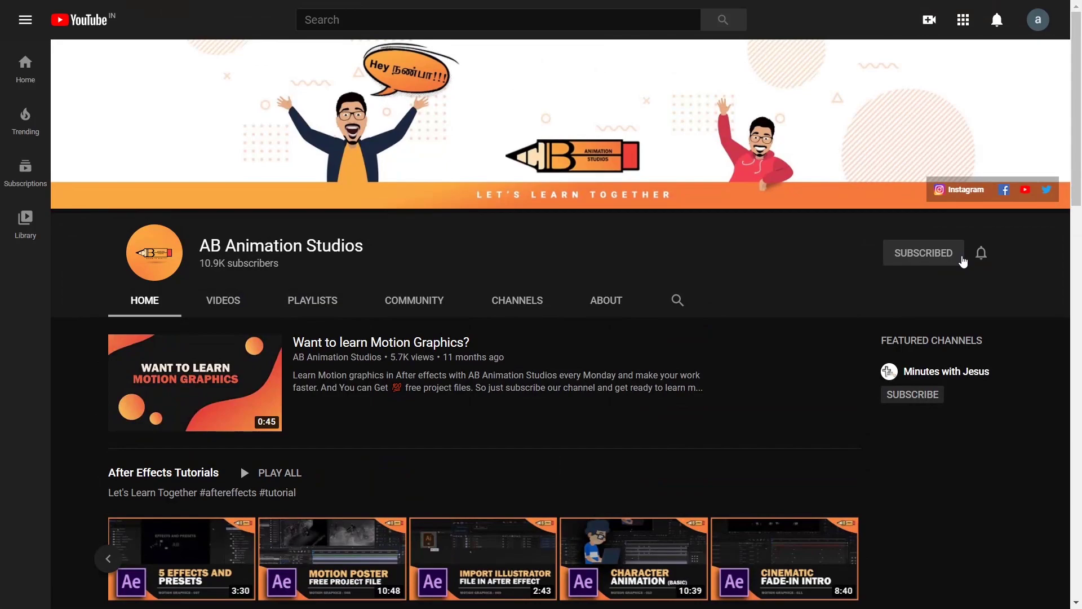
pyautogui.click(981, 253)
pyautogui.click(934, 285)
pyautogui.press('Tab')
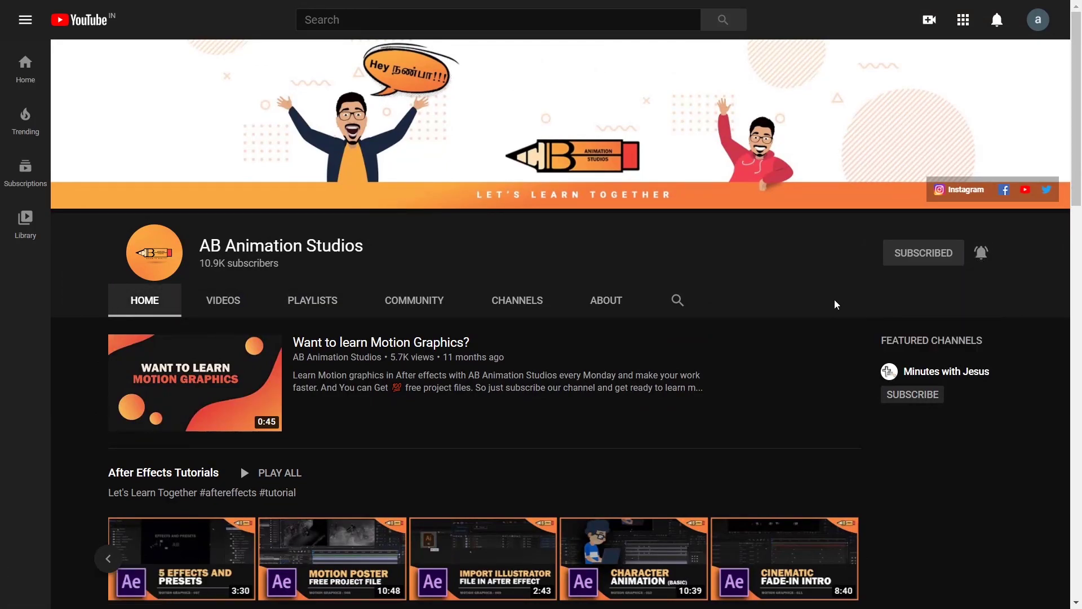